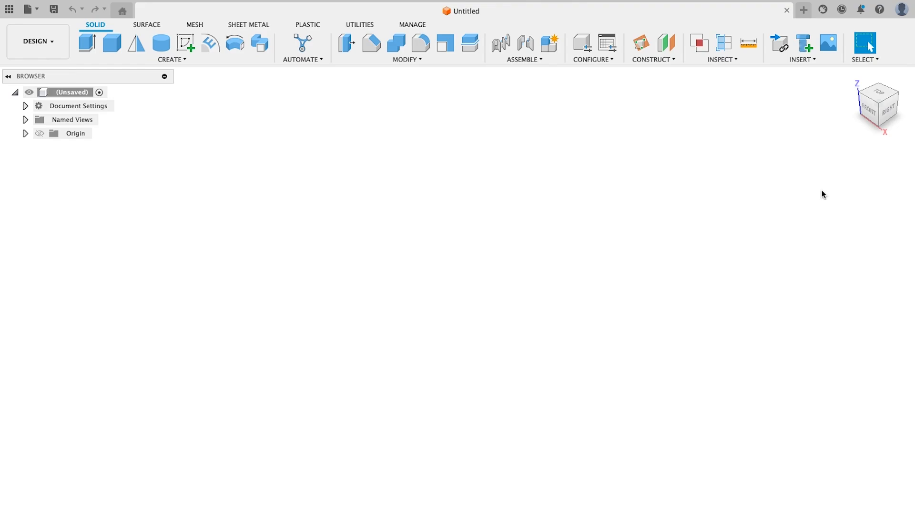
- Sketch a two-point rectangle about 58 mm wide on the horizontal XY plane, with its first corner on the origin
left_click(182, 45)
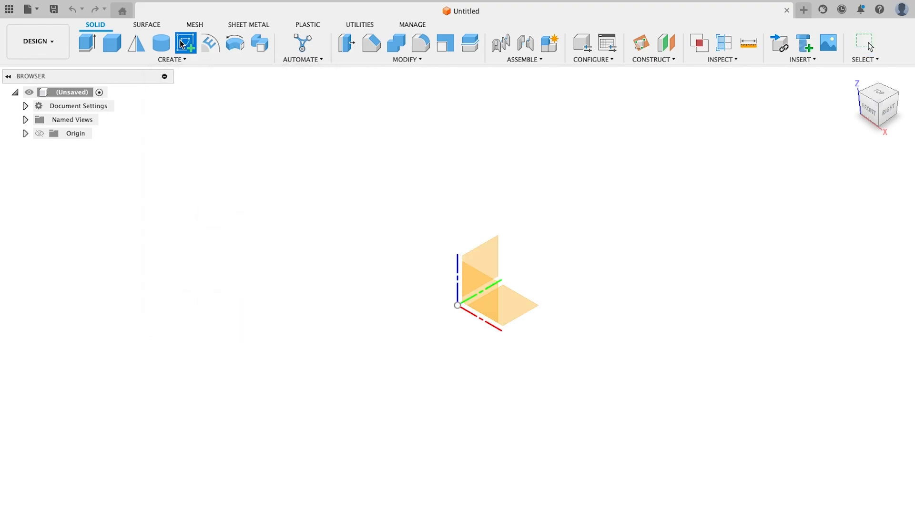
left_click(519, 303)
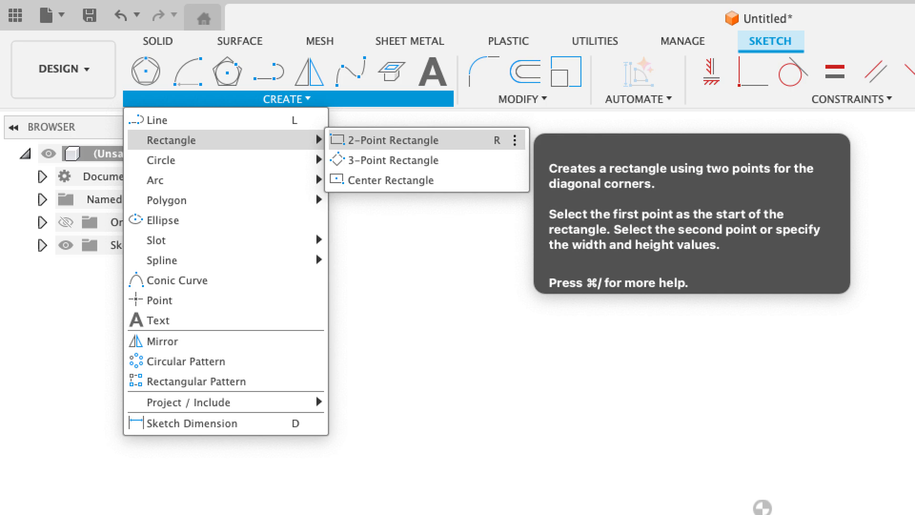
left_click(394, 140)
left_click(361, 215)
left_click(530, 338)
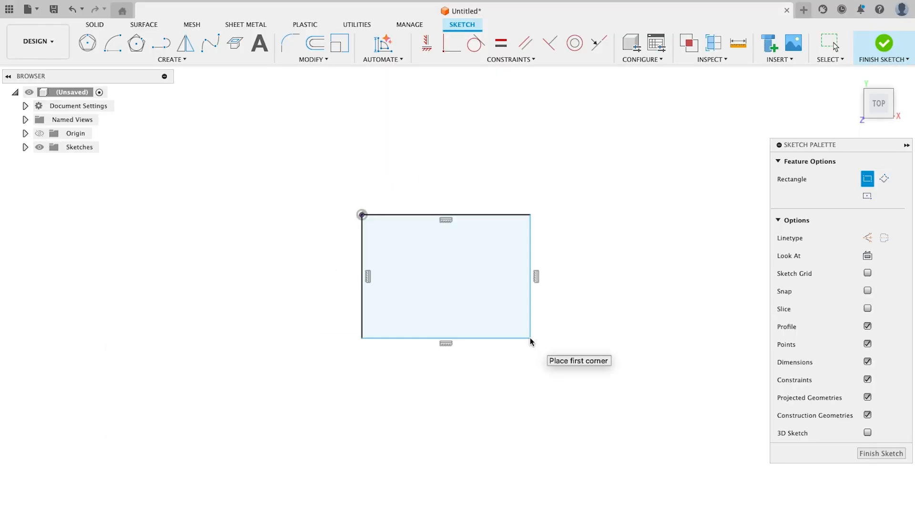
key("Escape")
mouse_move(530, 338)
left_mouse_down()
mouse_move(486, 330)
mouse_move(548, 335)
mouse_move(499, 317)
mouse_move(492, 350)
mouse_move(521, 339)
mouse_move(518, 346)
left_mouse_up()
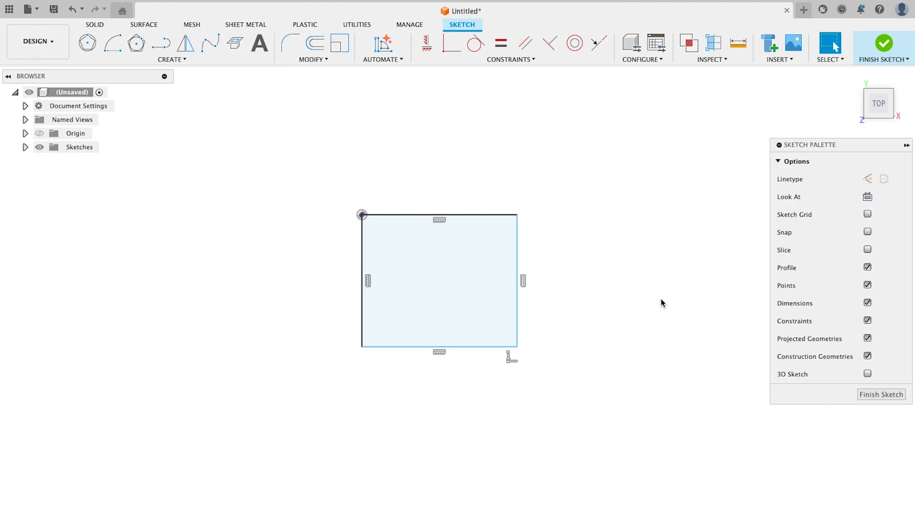
- Dimension the rectangle's horizontal edge to 80 mm and its vertical edge to 60 mm
key("d")
left_click(443, 215)
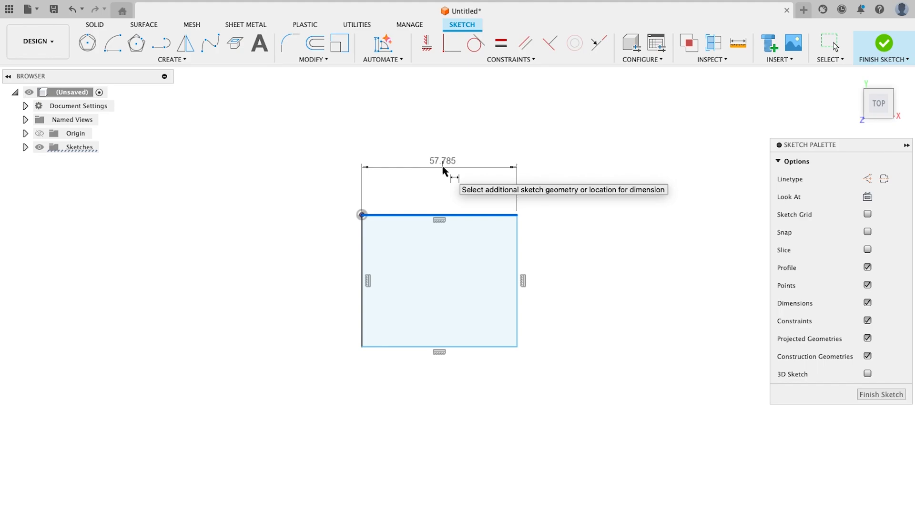
left_click(443, 168)
type("80")
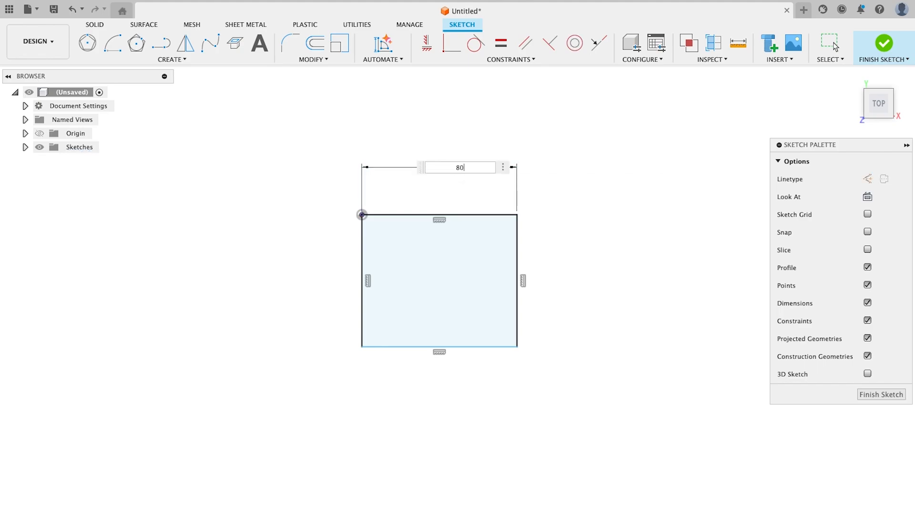
key("Return")
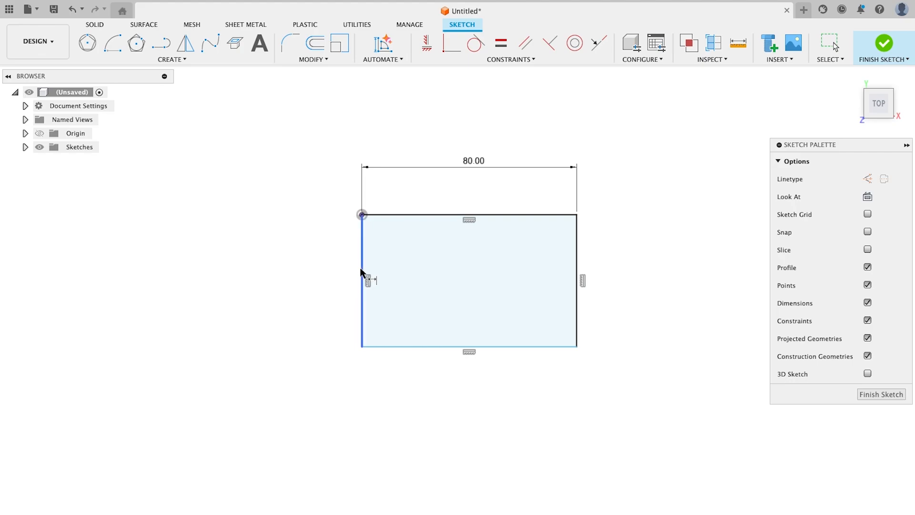
left_click(362, 267)
left_click(307, 283)
type("60")
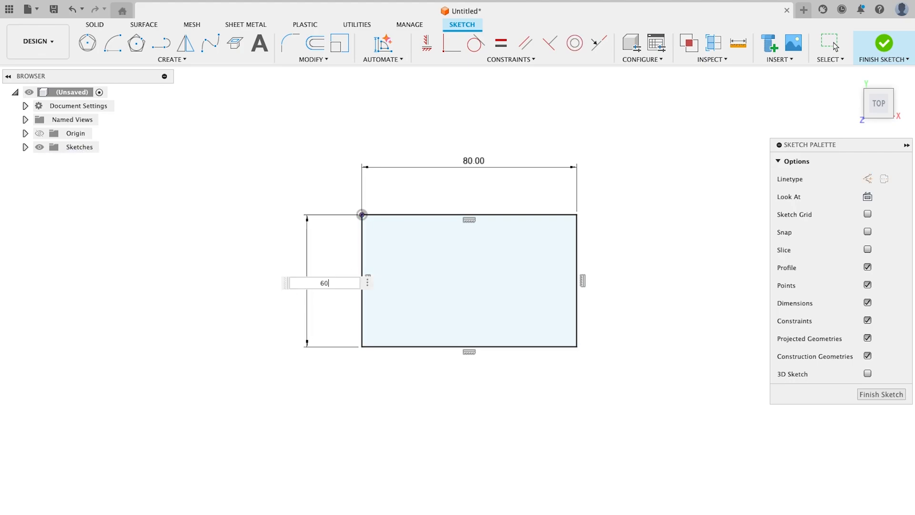
key("Return")
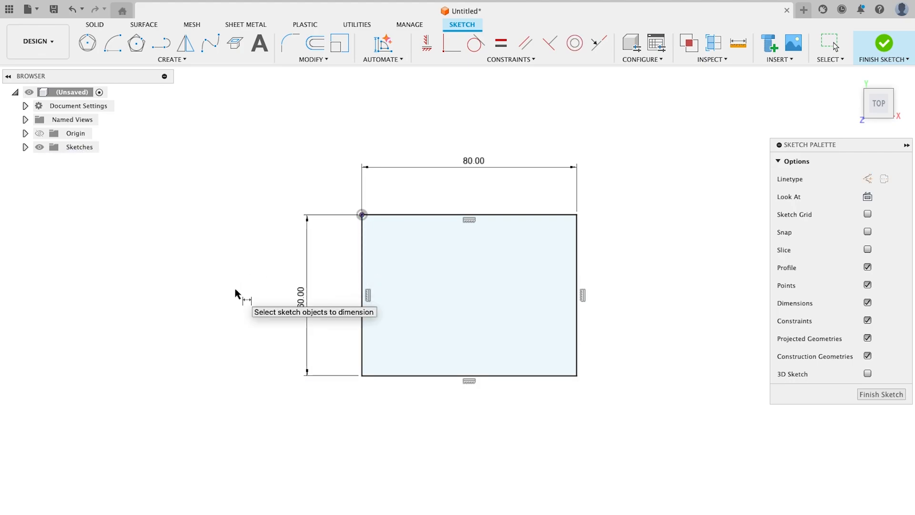
key("Escape")
- Offset the rectangle 4.8 mm inward and finish the sketch
scroll(235, 287, "right", 2)
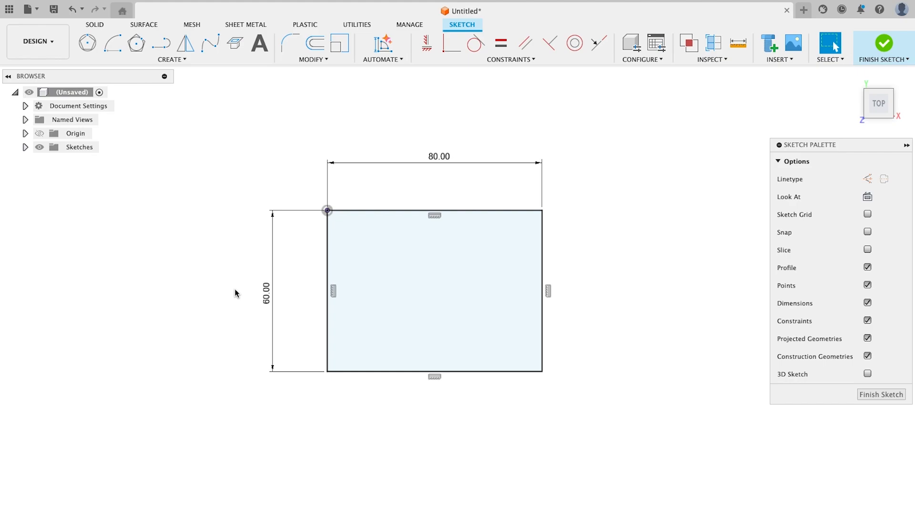
key("o")
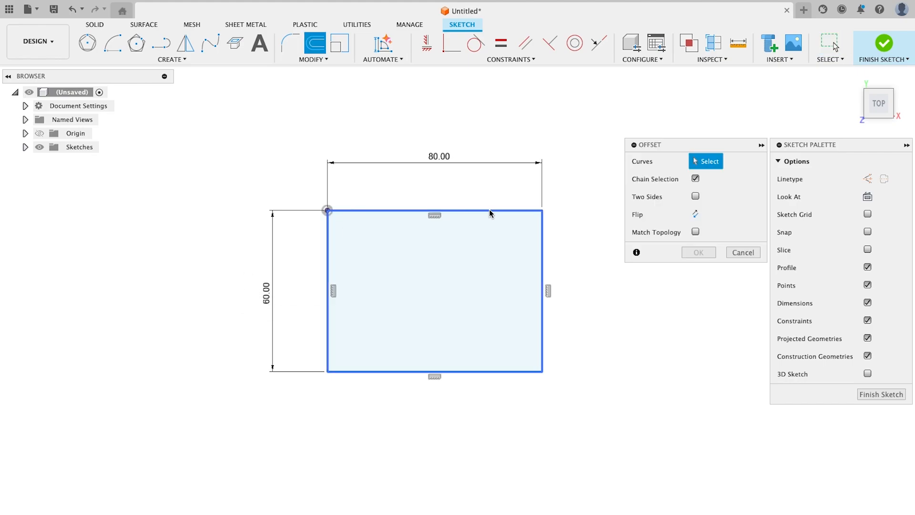
left_click(540, 267)
left_click_drag(536, 265, 509, 273)
type("4.8")
key("Return")
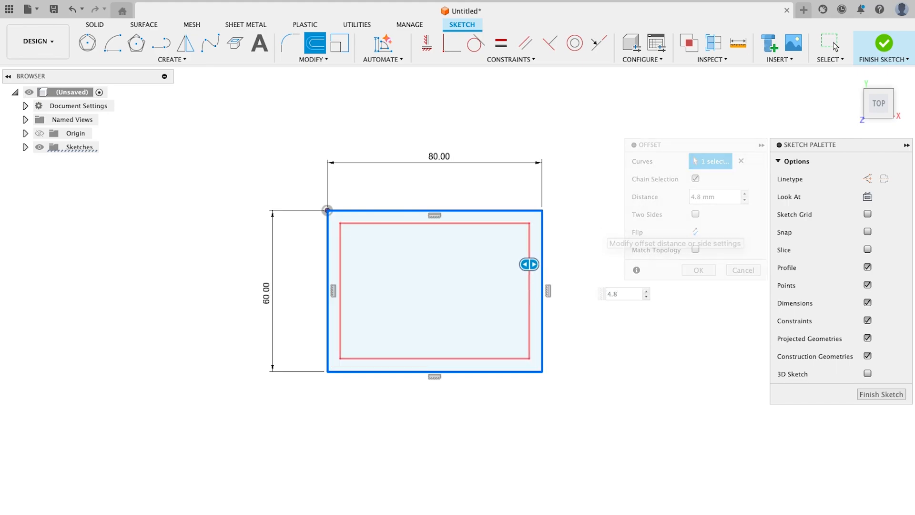
left_click_drag(537, 258, 596, 340)
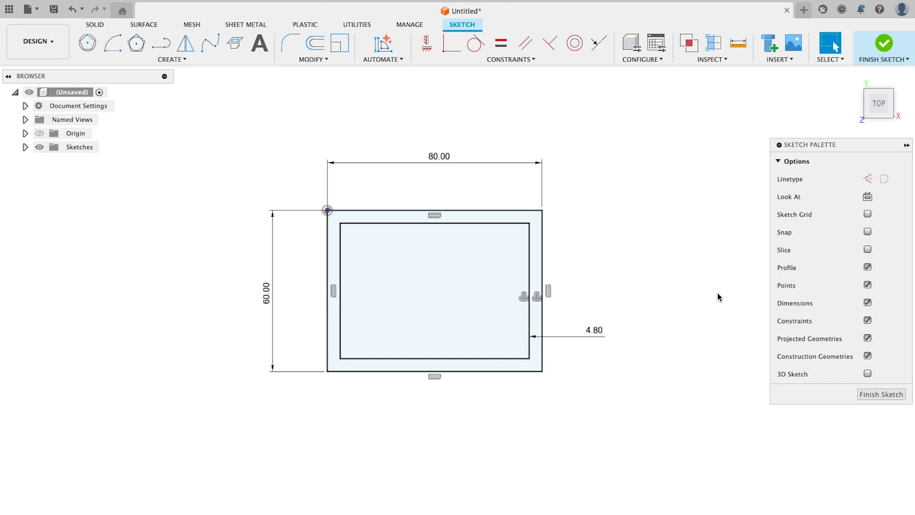
left_click(881, 394)
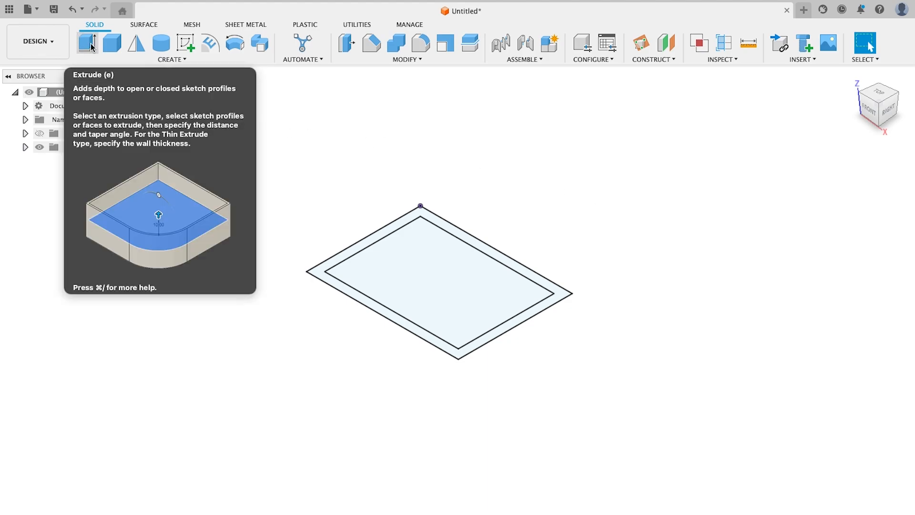
- Extrude the frame profile between the two rectangles by -30 mm as a new body
left_click(92, 46)
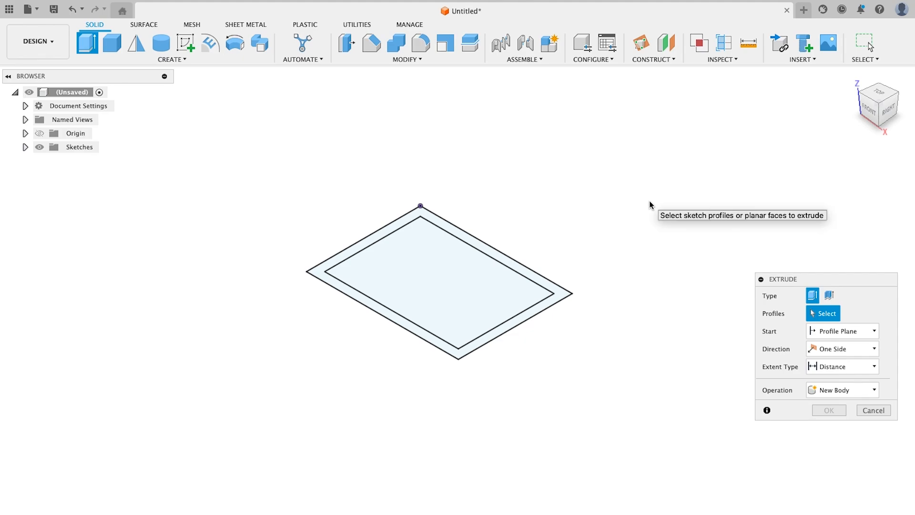
left_click(527, 274)
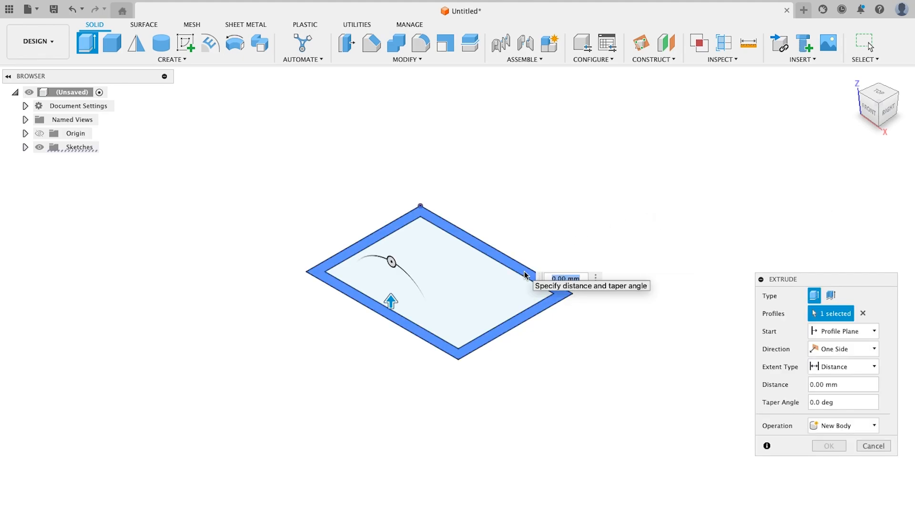
left_click_drag(391, 304, 388, 374)
type("-30")
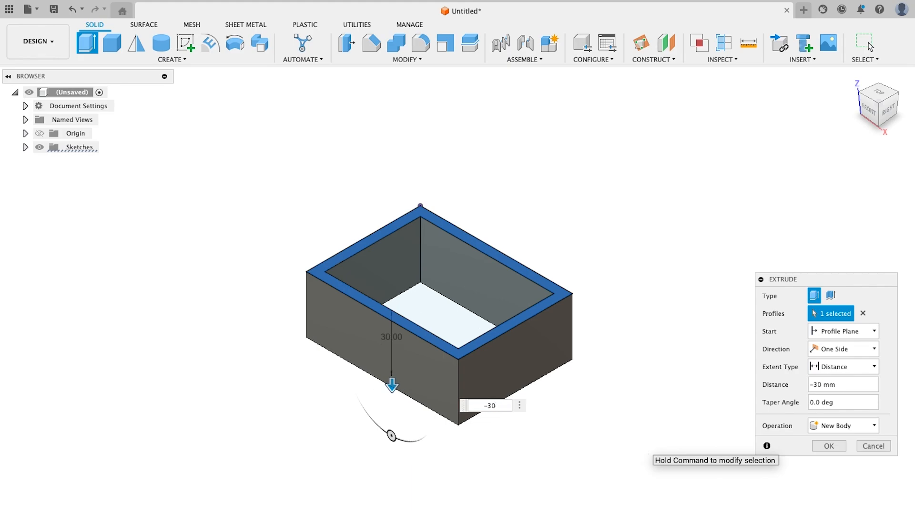
key("Return")
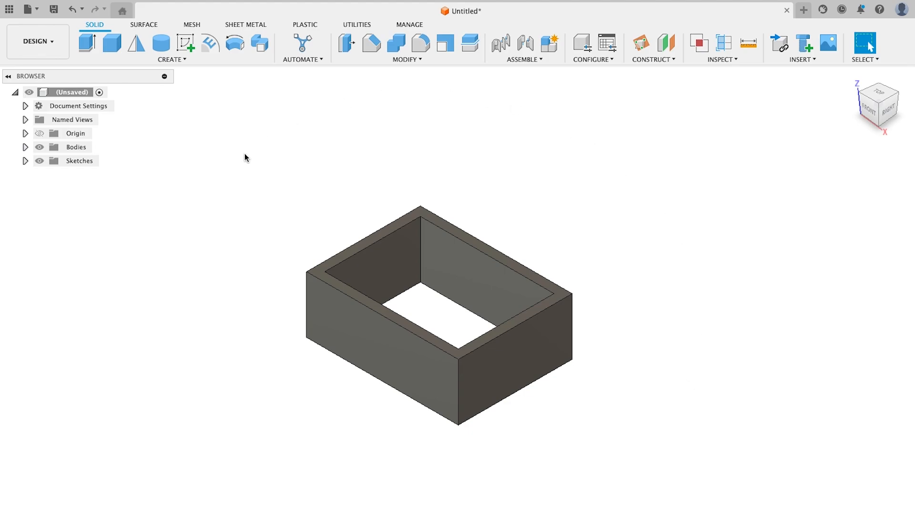
- Make Sketch1 visible again so its inner profile can be reused
left_click(25, 161)
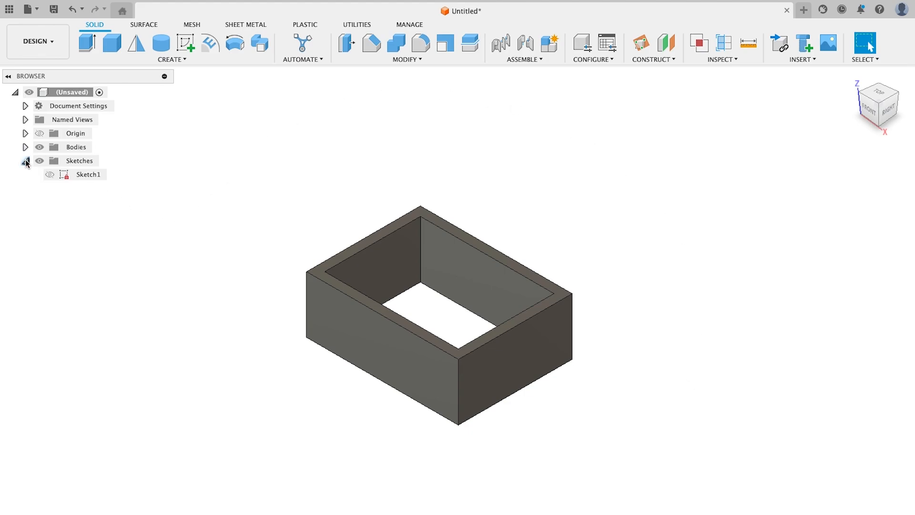
left_click(82, 175)
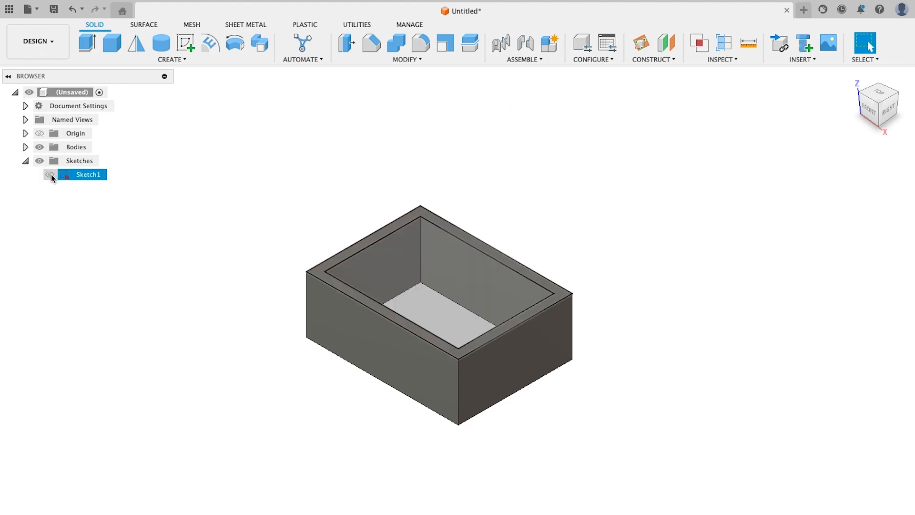
left_click(50, 175)
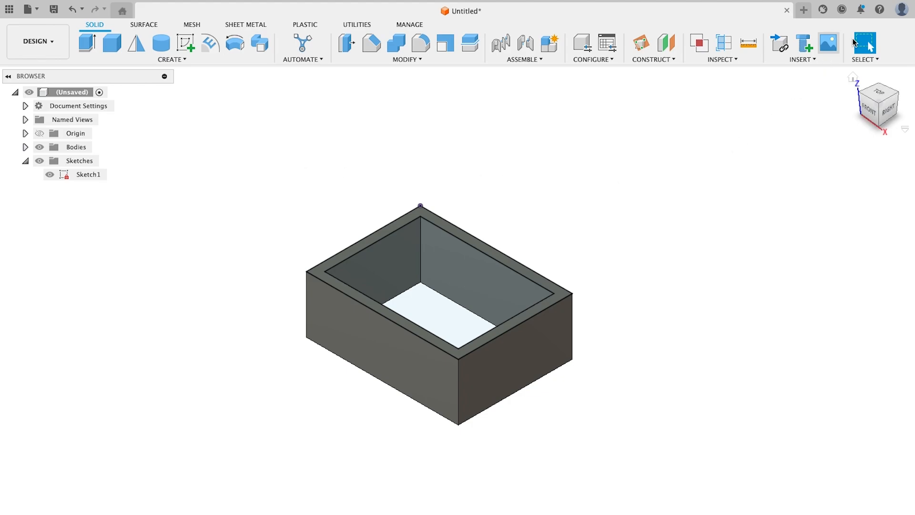
- Turn off "Auto hide sketch on feature creation" in the Design preferences
left_click(902, 9)
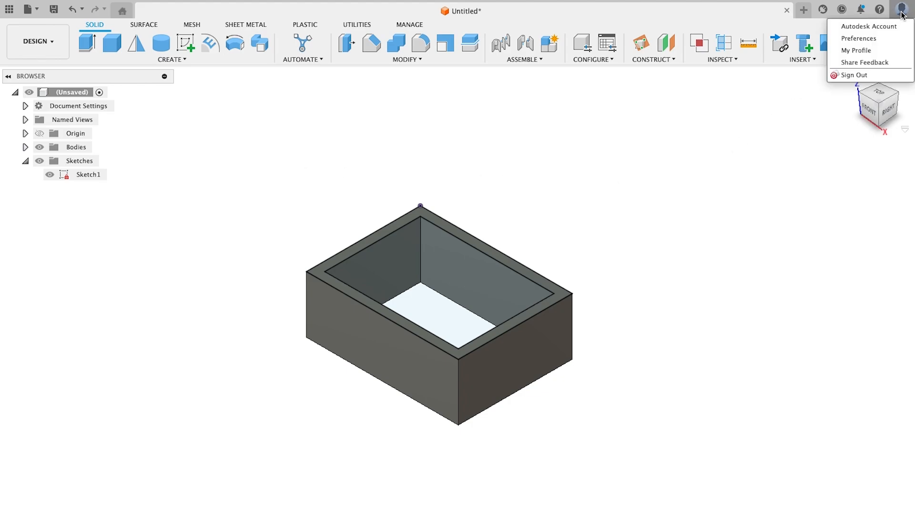
left_click(858, 38)
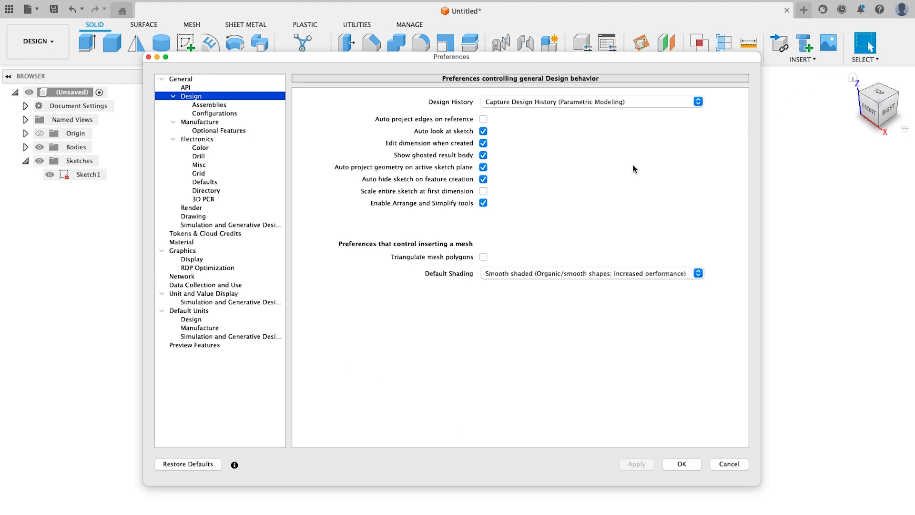
left_click(482, 179)
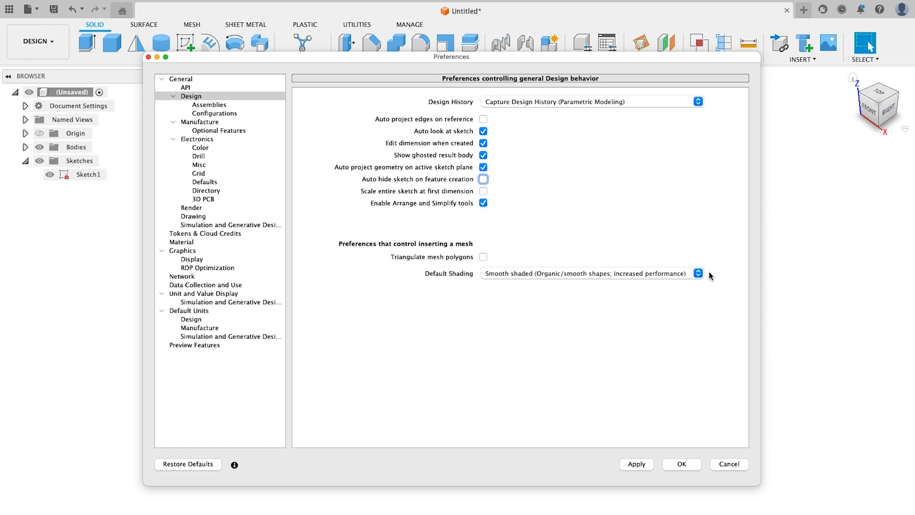
left_click(683, 464)
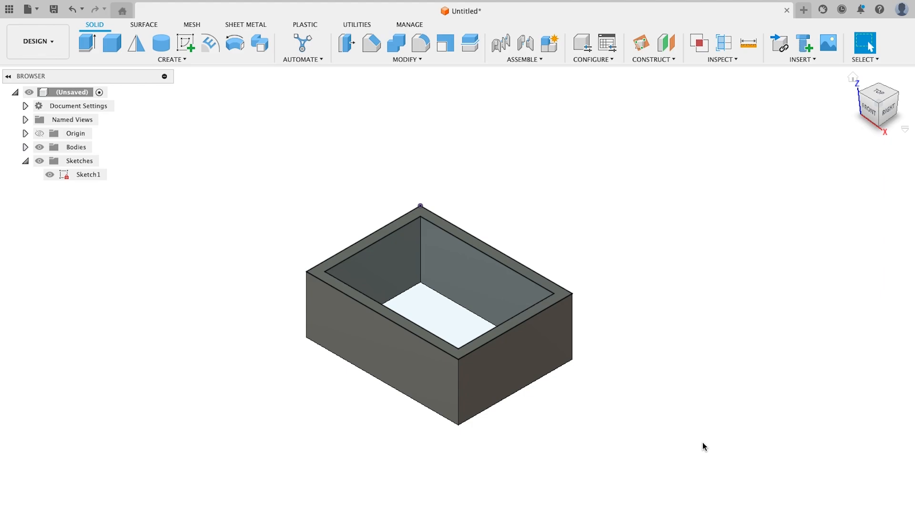
- Extrude the inner rectangle profile 1.2 mm from a start offset of -30 mm, joined to the walls as the box floor
key("e")
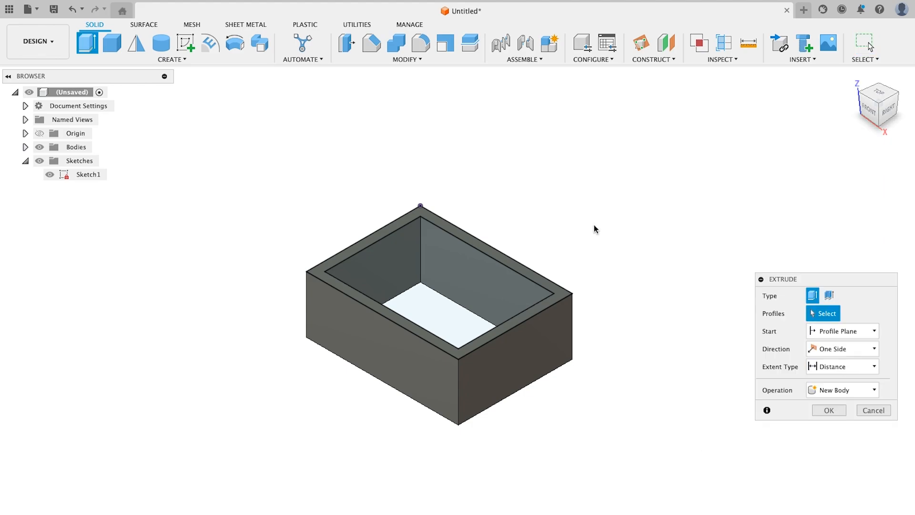
left_click(450, 276)
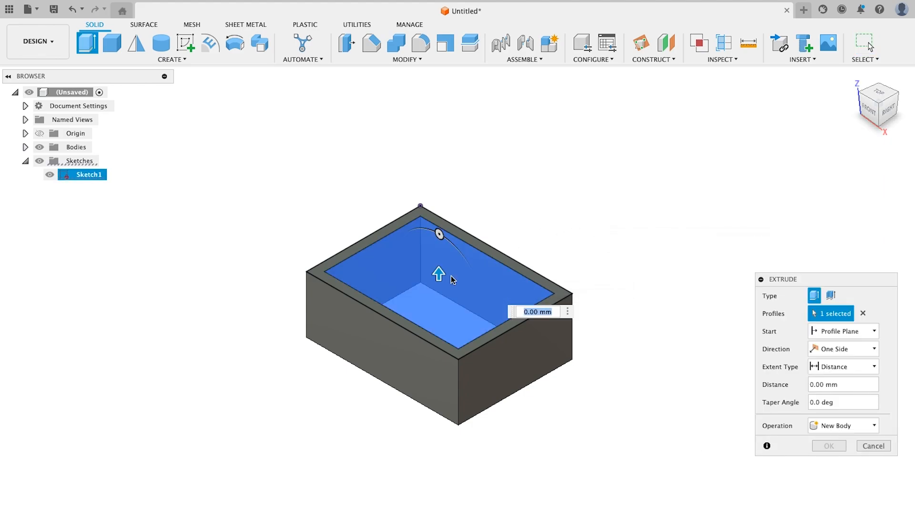
left_click(851, 333)
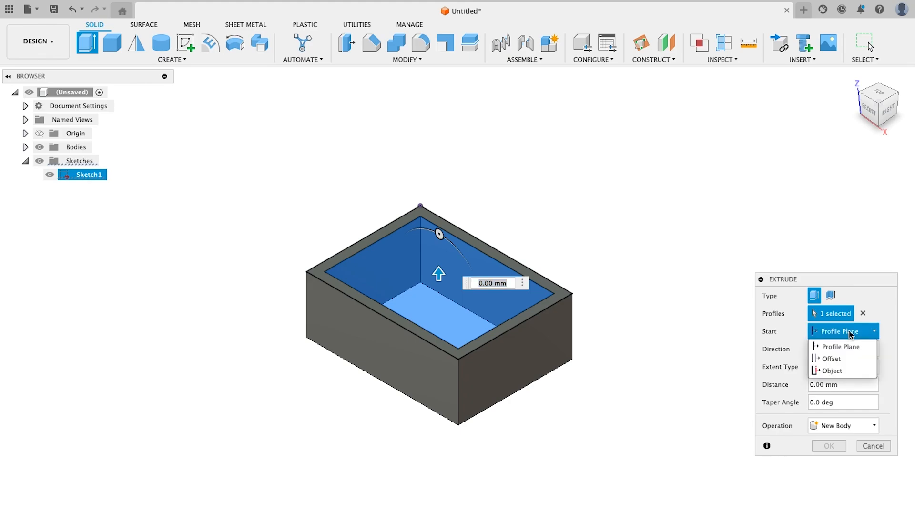
left_click(837, 359)
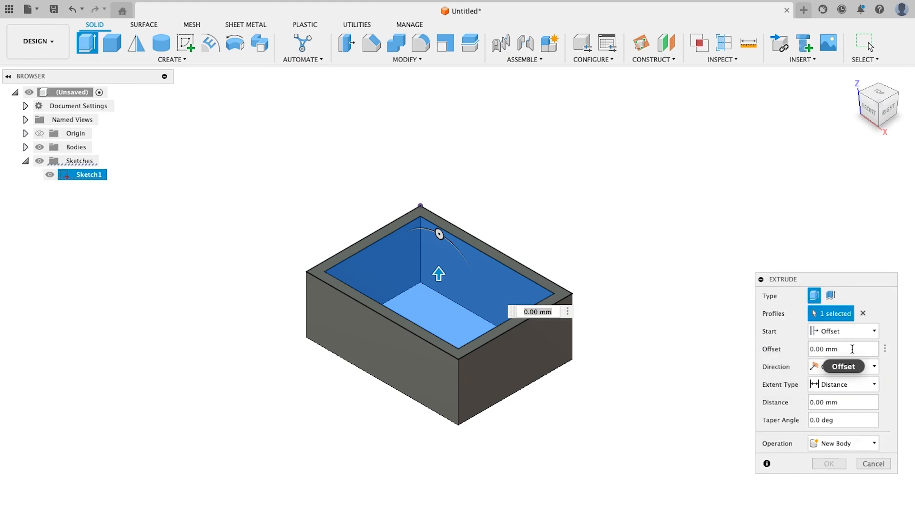
left_click(853, 349)
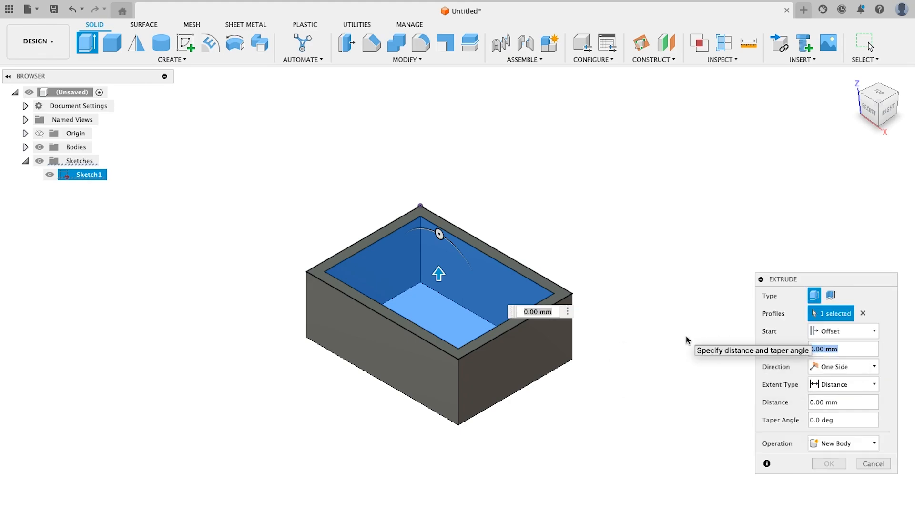
type("-30")
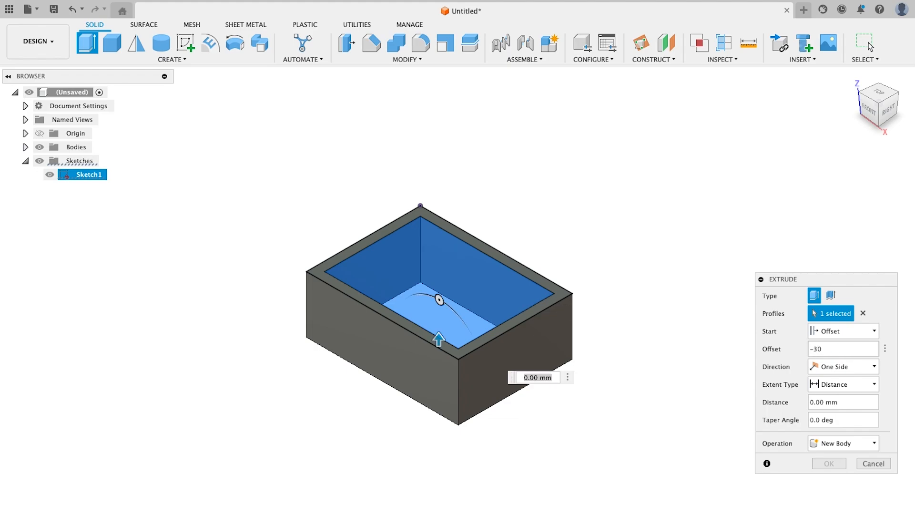
key("Tab")
type("1.2")
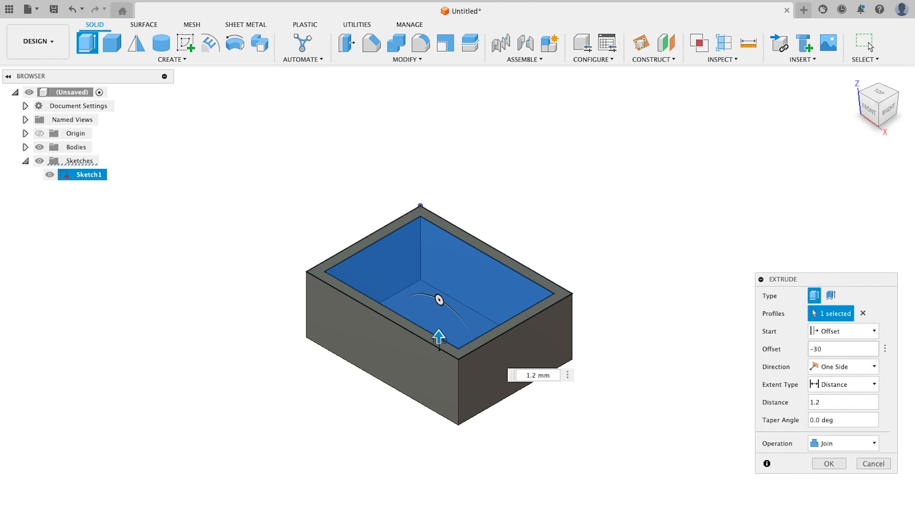
key("Return")
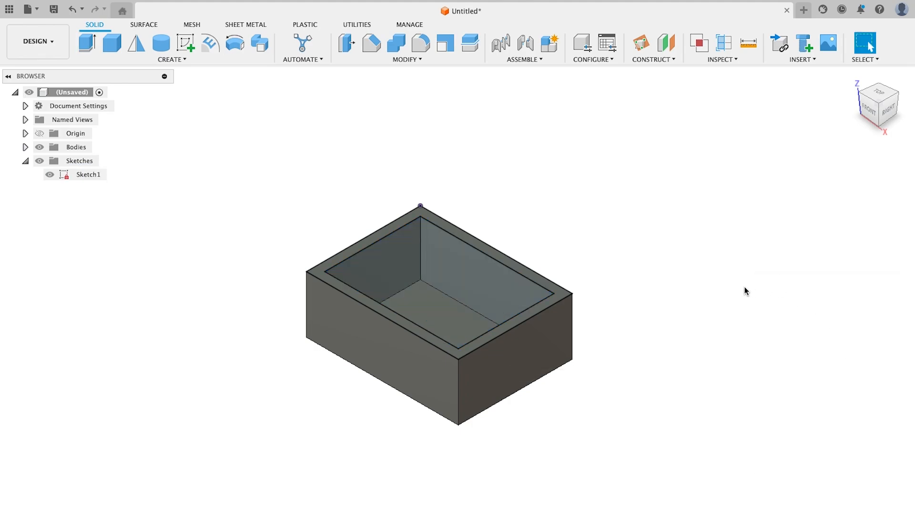
scroll(744, 287, "right", 10, "shift")
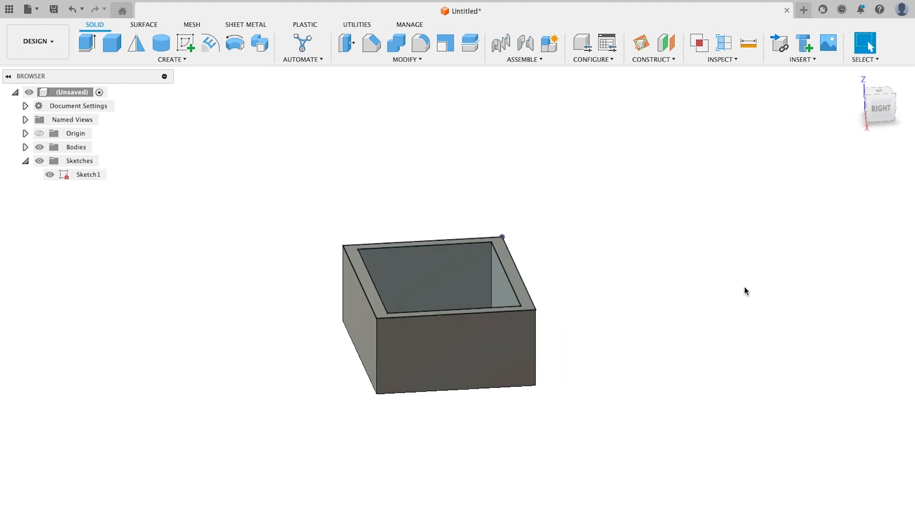
scroll(744, 287, "down", 10, "shift")
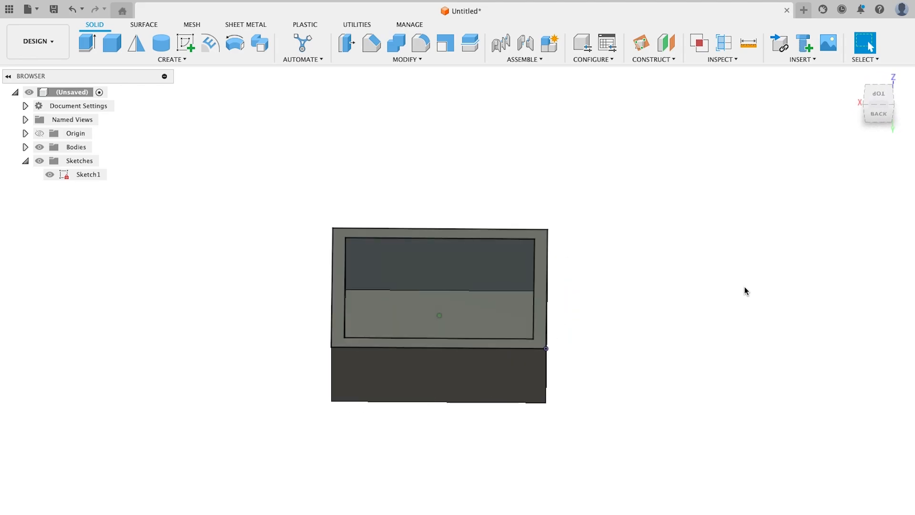
- Reopen Sketch1, which holds the box's wall profile, for editing
scroll(745, 287, "up", 10, "shift")
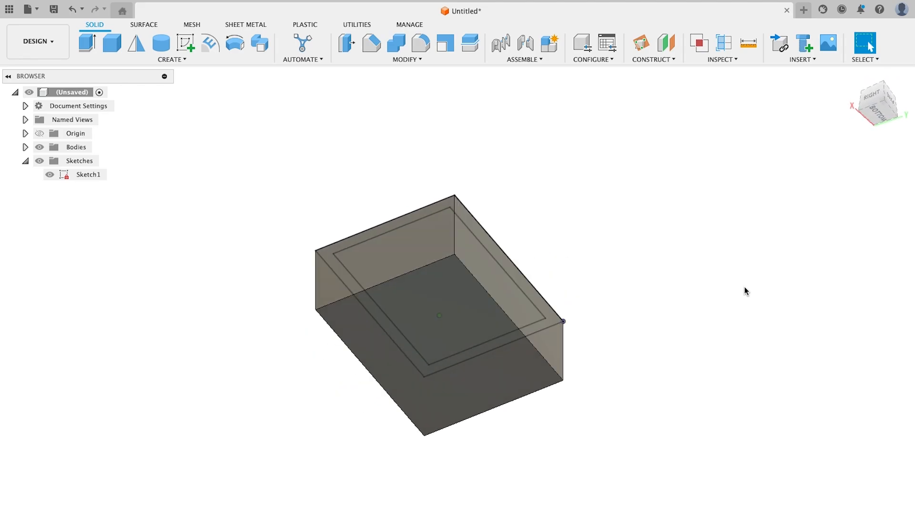
scroll(744, 290, "left", 5, "shift")
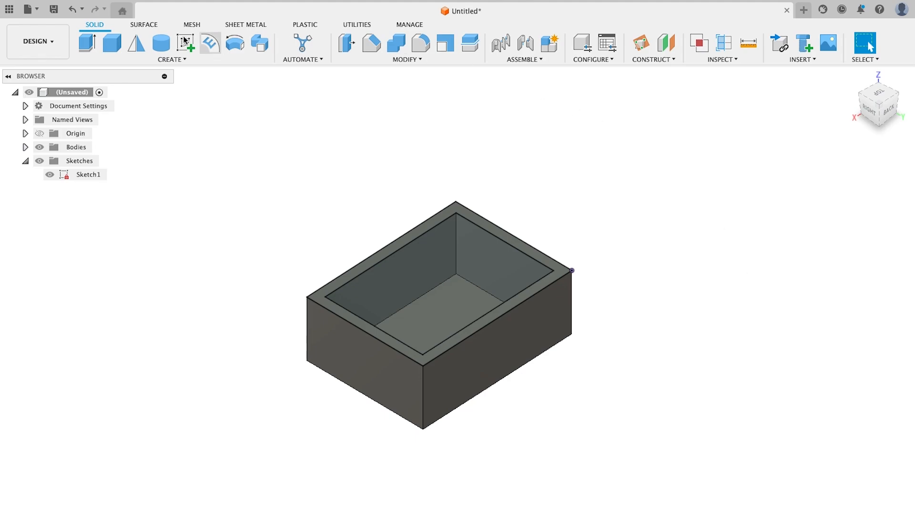
left_click(88, 173)
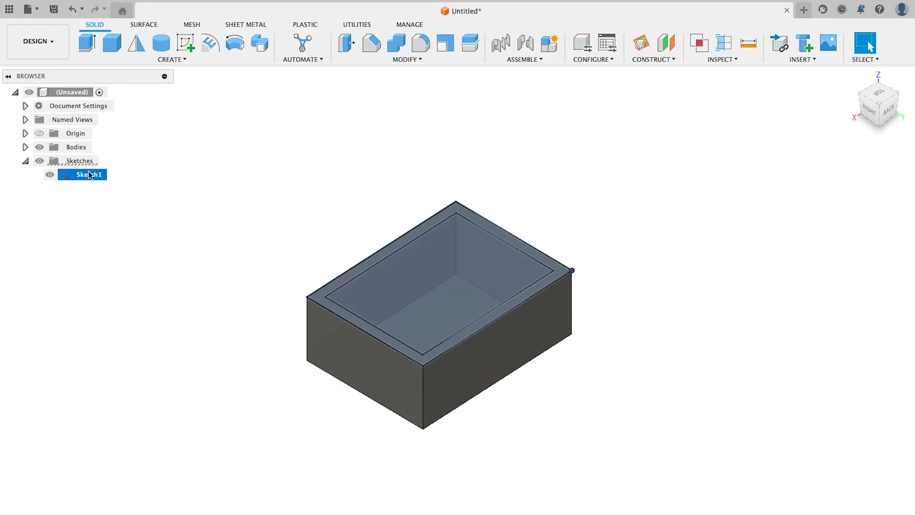
right_click(89, 174)
left_click(137, 225)
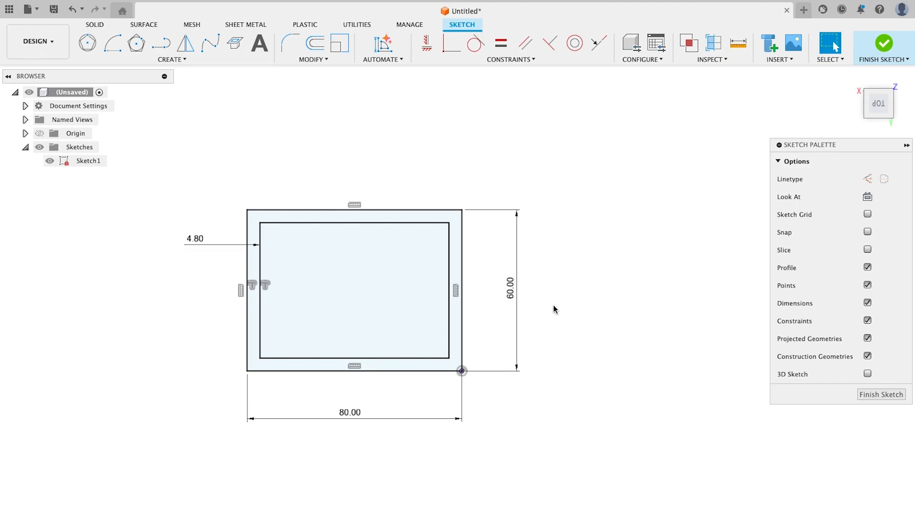
- Offset the outer rectangle 2.4 mm inward and place its dimension beside the 4.80 wall dimension
key("o")
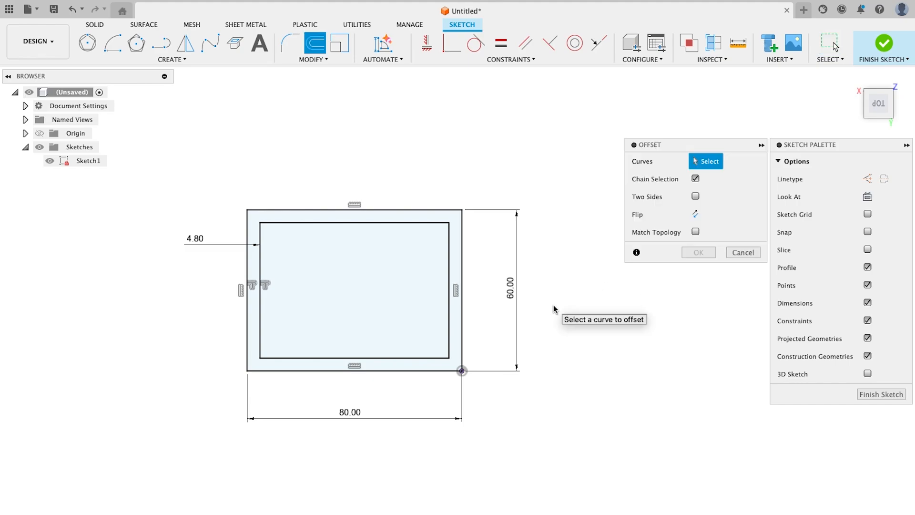
left_click(462, 257)
mouse_move(455, 254)
left_mouse_down()
mouse_move(394, 261)
mouse_move(450, 267)
left_mouse_up()
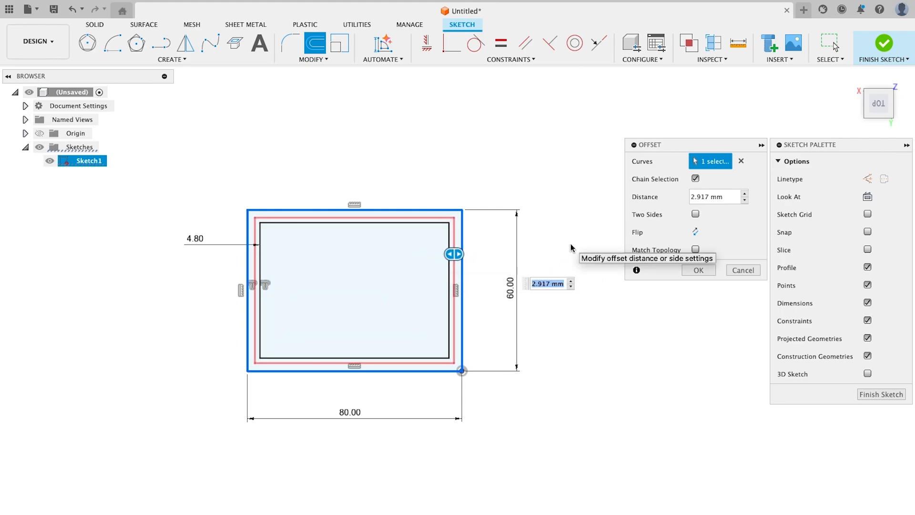
type("2.4")
key("Return")
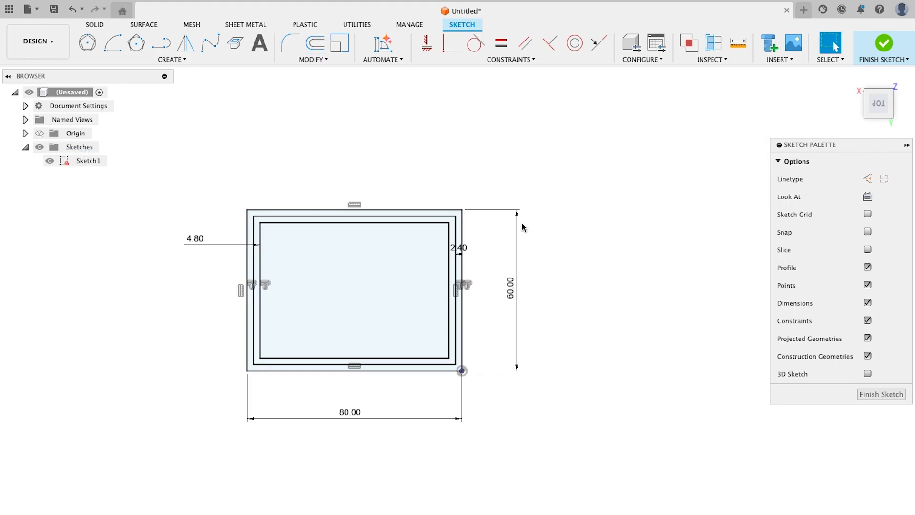
left_click_drag(467, 253, 194, 272)
- Draw three horizontal lines across the full width of the outer rectangle, in its lower half
key("l")
left_click(247, 339)
left_click(254, 339)
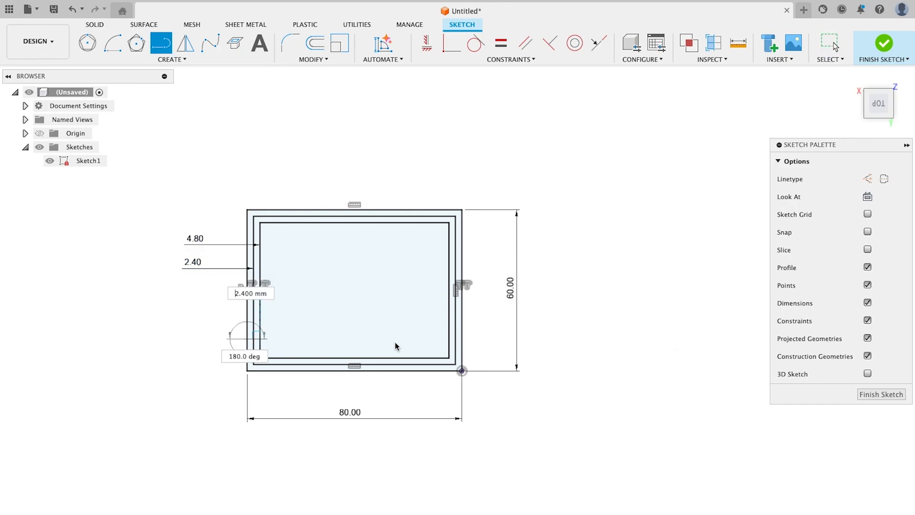
left_click(462, 339)
left_click(247, 323)
left_click(462, 323)
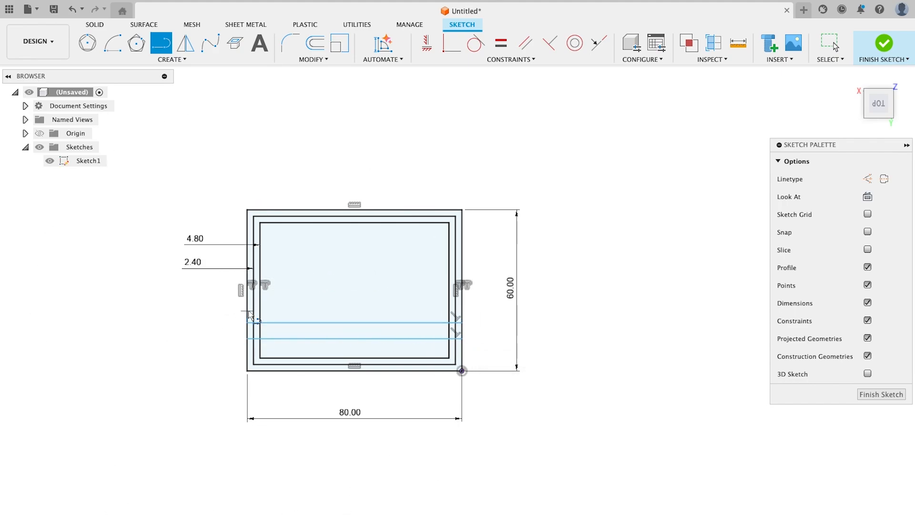
left_click(247, 311)
left_click(462, 311)
- Draw three vertical lines across the full height of the outer rectangle, spaced apart in its left half
left_click(283, 209)
left_click(282, 371)
left_click(294, 210)
left_click(295, 371)
left_click(308, 210)
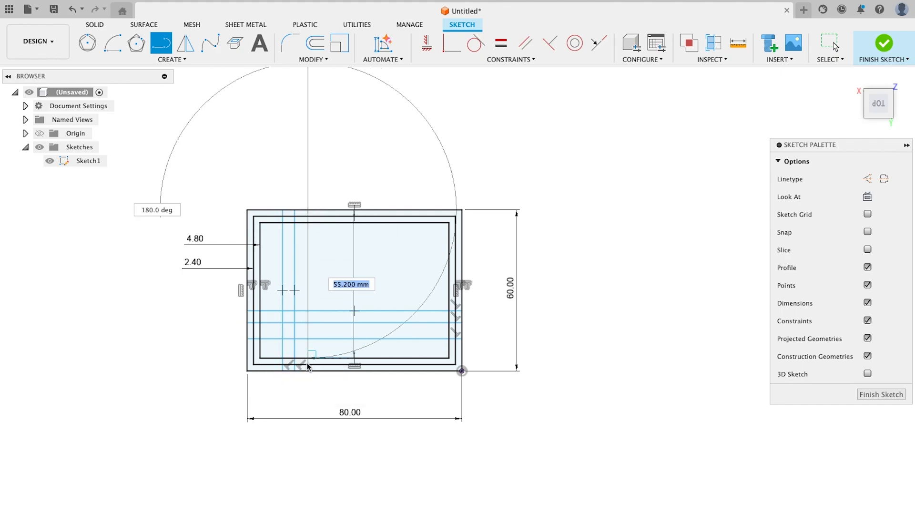
left_click(308, 371)
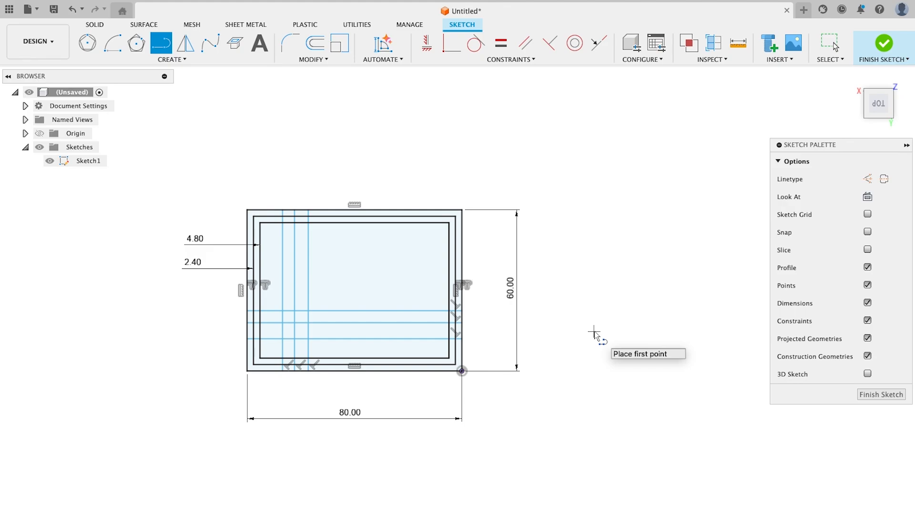
key("Escape")
mouse_move(311, 279)
left_mouse_down()
mouse_move(331, 278)
mouse_move(320, 281)
left_mouse_up()
key("Escape")
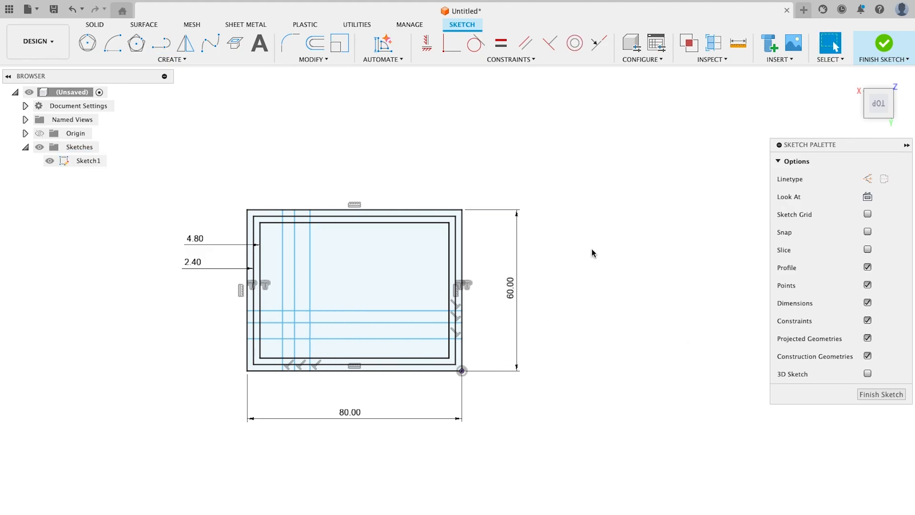
- Dimension the leftmost vertical line 8 mm from the outer rectangle's left edge
key("d")
left_click(247, 227)
left_click(283, 241)
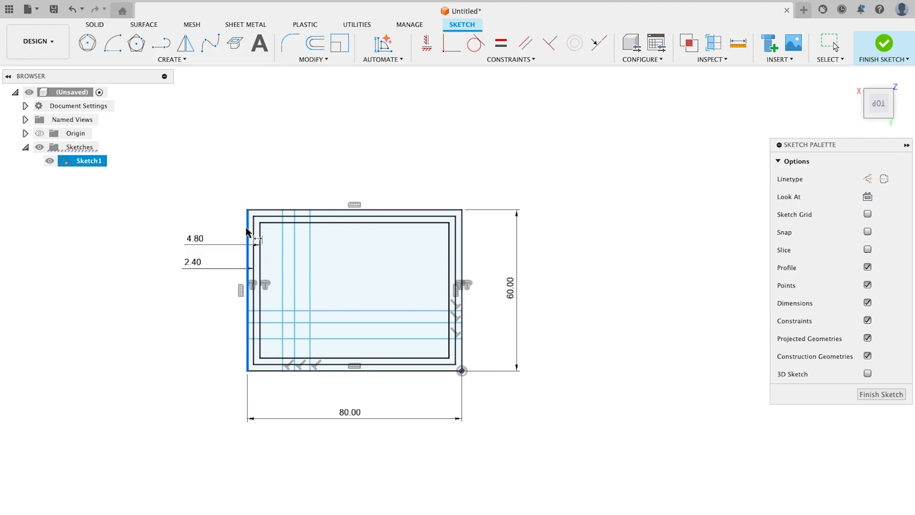
left_click(265, 177)
type("8")
key("Return")
- Dimension another vertical line 8 mm from the outer rectangle's right edge and align the dimension with the opposite one
left_click(310, 245)
left_click(463, 245)
left_click(457, 165)
type("8")
key("Return")
left_click_drag(459, 162, 452, 177)
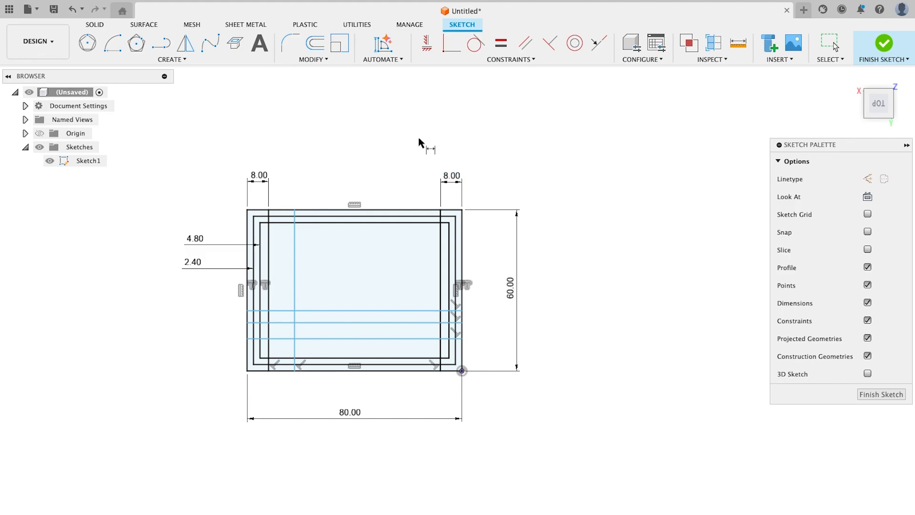
- Centre the remaining vertical line with a MidPoint constraint to the outer rectangle's top edge
key("Escape")
mouse_move(298, 262)
left_mouse_down()
mouse_move(388, 276)
mouse_move(327, 275)
mouse_move(387, 276)
mouse_move(360, 276)
mouse_move(373, 276)
left_mouse_up()
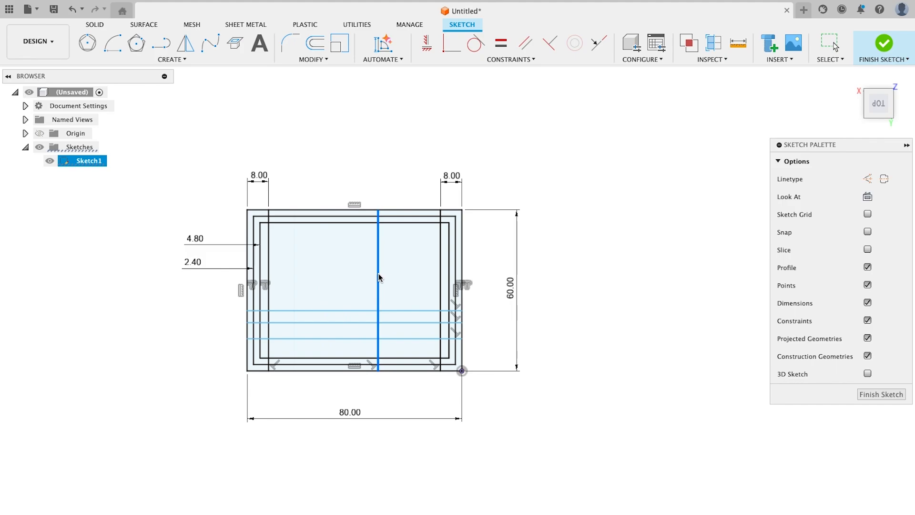
left_click(433, 257)
left_click(600, 236)
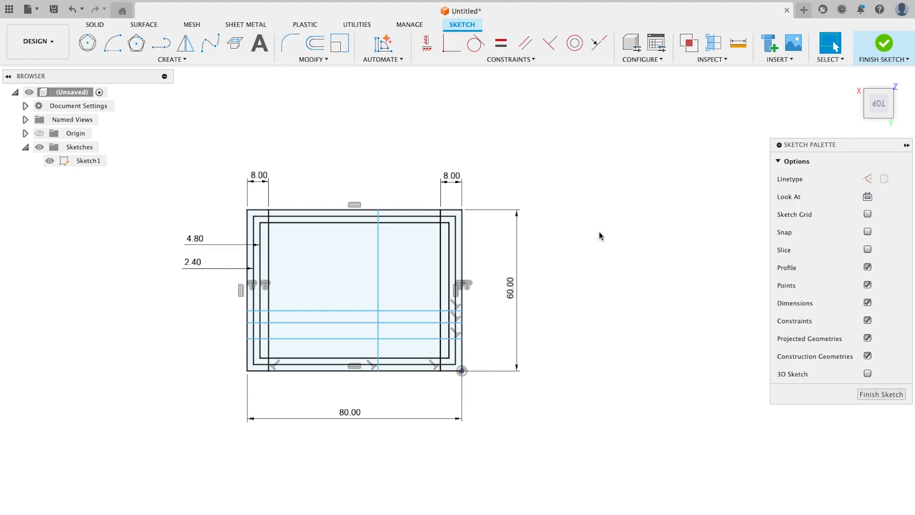
left_click(525, 61)
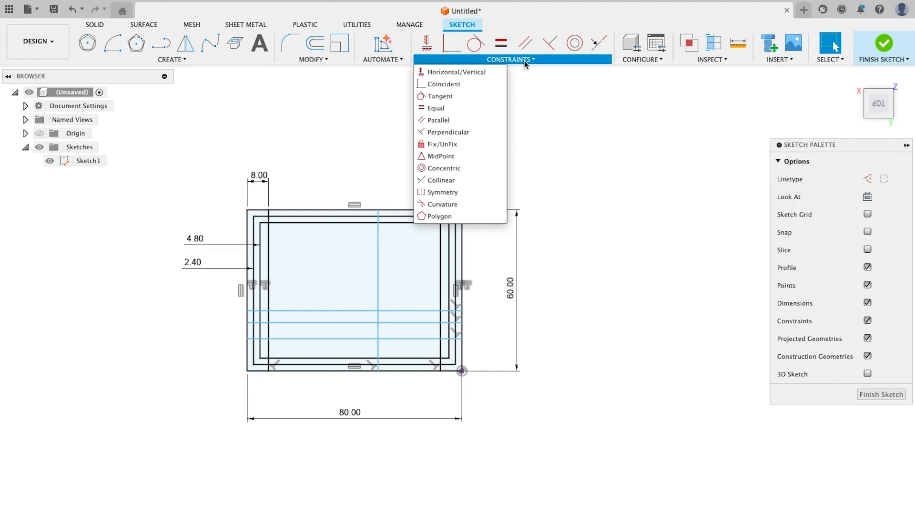
left_click(468, 161)
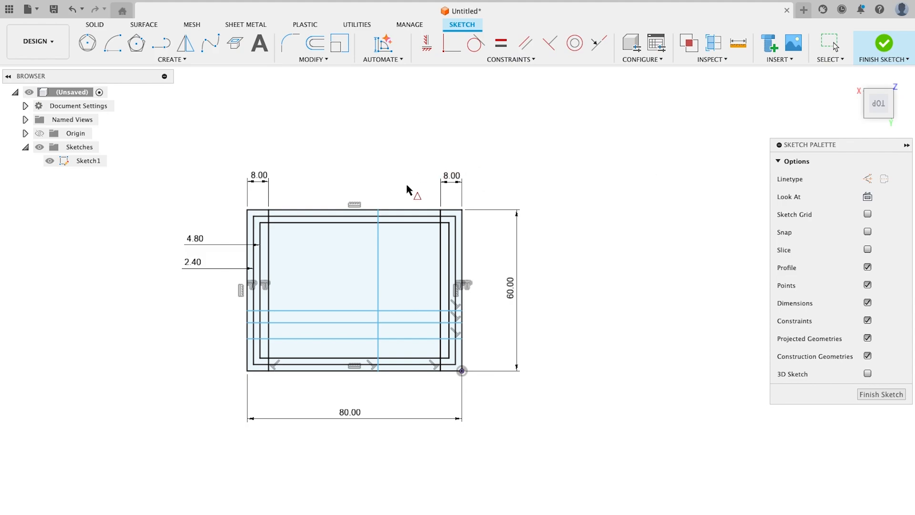
left_click(402, 210)
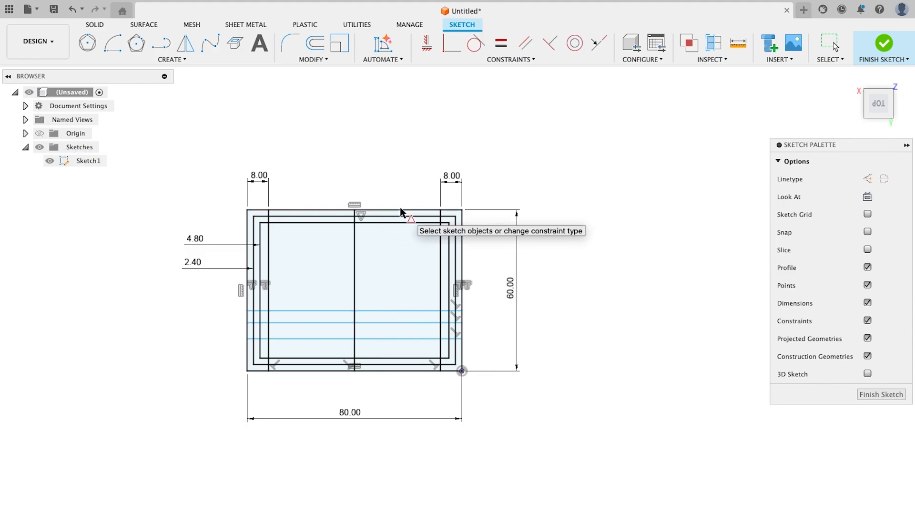
key("Escape")
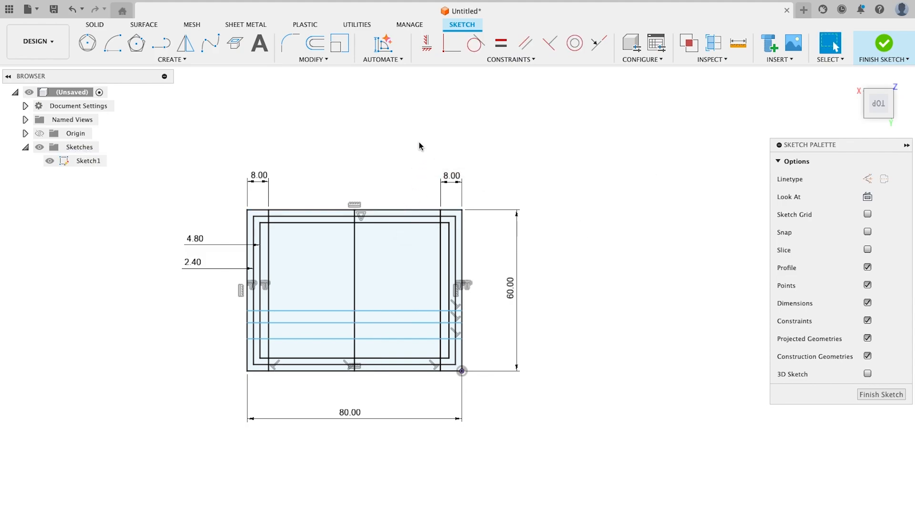
- Dimension the uppermost horizontal line 8 mm from the outer rectangle's top edge
key("d")
left_click(302, 310)
left_click(291, 210)
left_click(119, 245)
type("8")
key("Return")
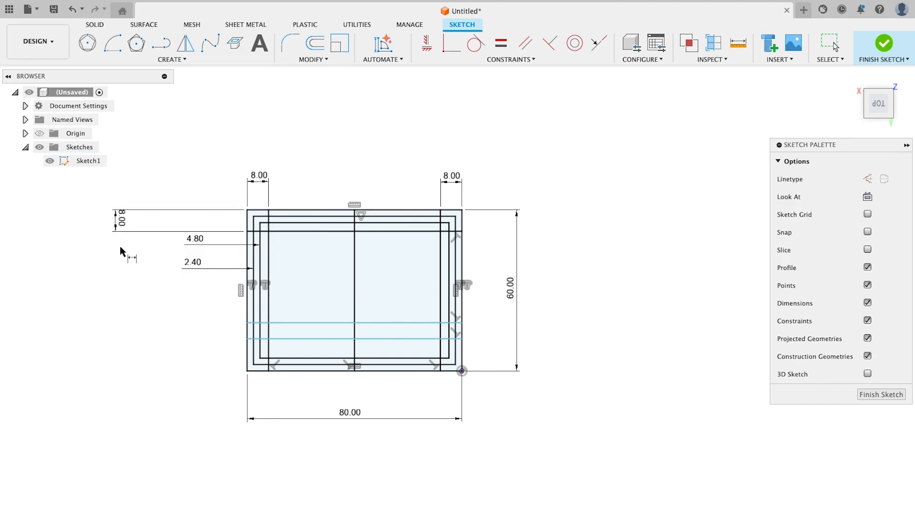
- Dimension the lowest horizontal line 8 mm from the bottom edge and move both horizontal-line dimensions to the rectangle's right side
left_click(300, 371)
left_click(296, 340)
left_click(180, 357)
type("8")
key("Return")
key("Escape")
left_click_drag(182, 360, 496, 362)
left_click_drag(122, 218, 496, 224)
- Centre the remaining horizontal line with a MidPoint constraint to the outer rectangle's right edge and finish the sketch
left_click(516, 60)
left_click(441, 156)
left_click(462, 323)
left_click(461, 309)
key("Escape")
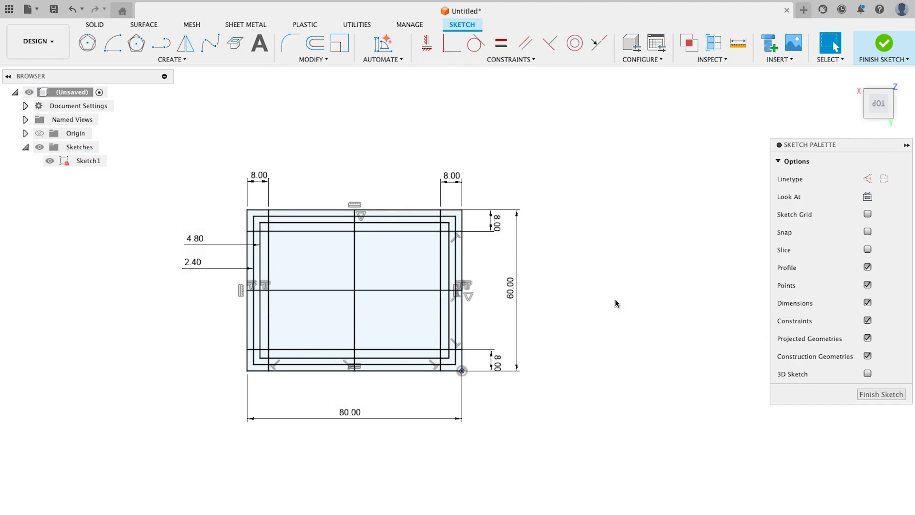
left_click(871, 397)
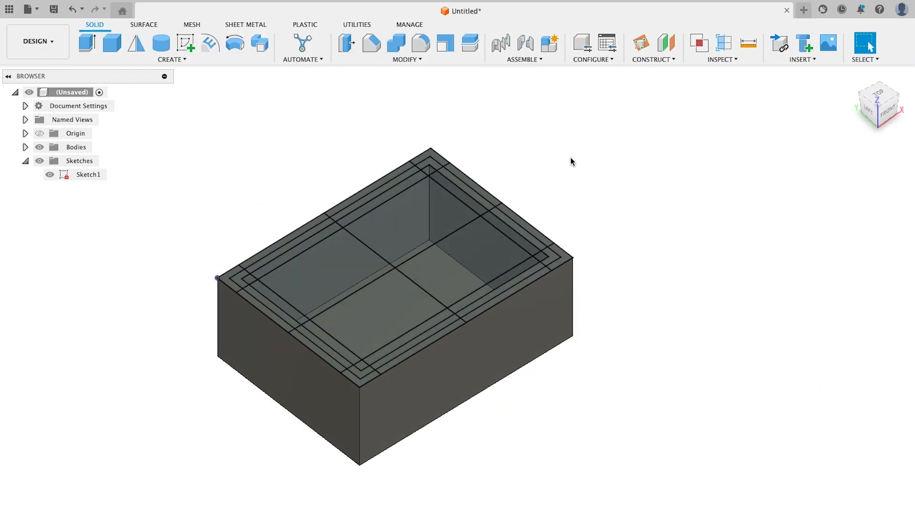
- Extrude one inner-half strip on each wall, alternating around the rim, 4 mm upward and joined to the box as tabs
key("e")
left_click(356, 204)
left_click(529, 241)
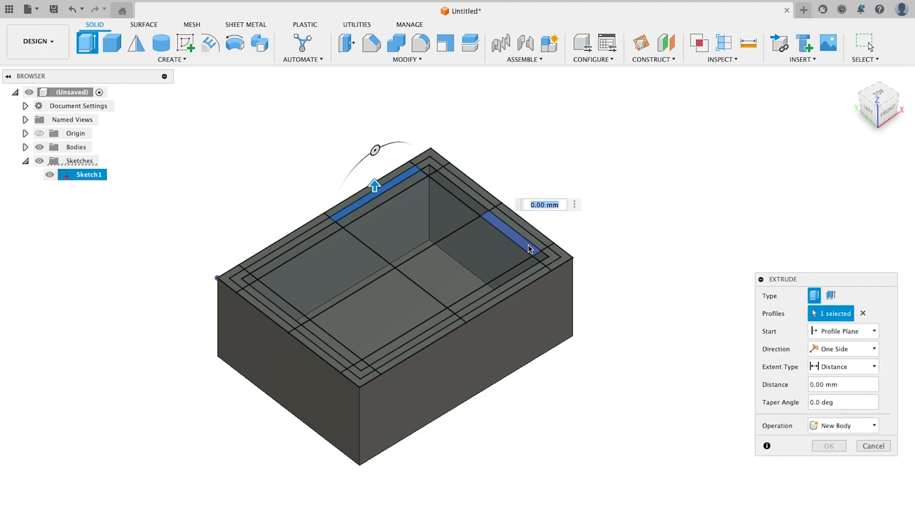
left_click(413, 346)
left_click(278, 310)
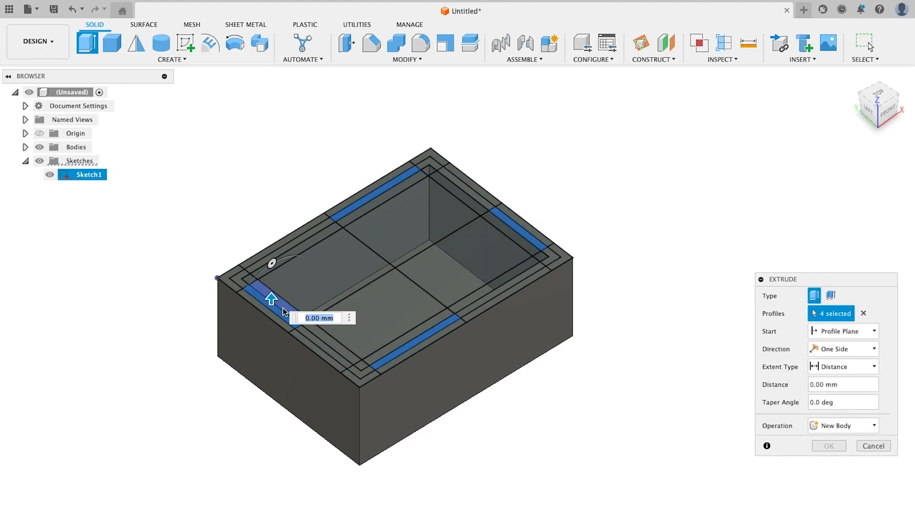
type("4")
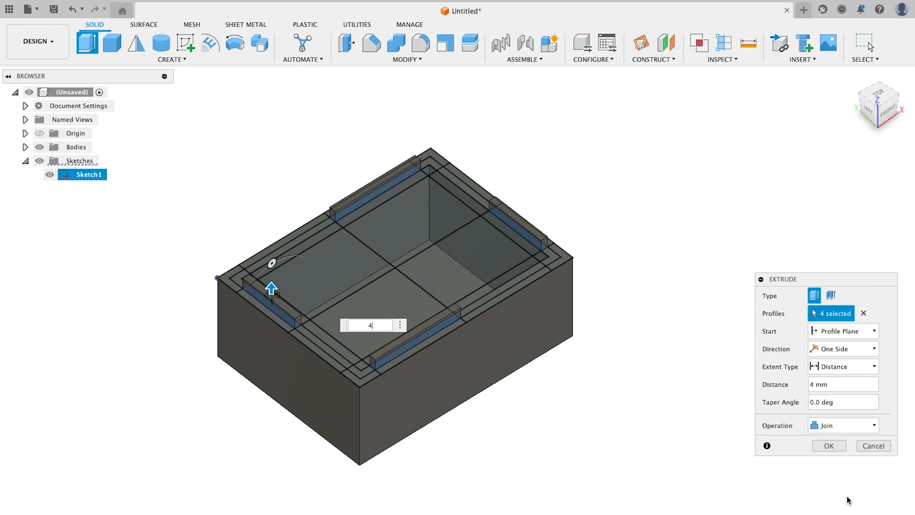
left_click(830, 446)
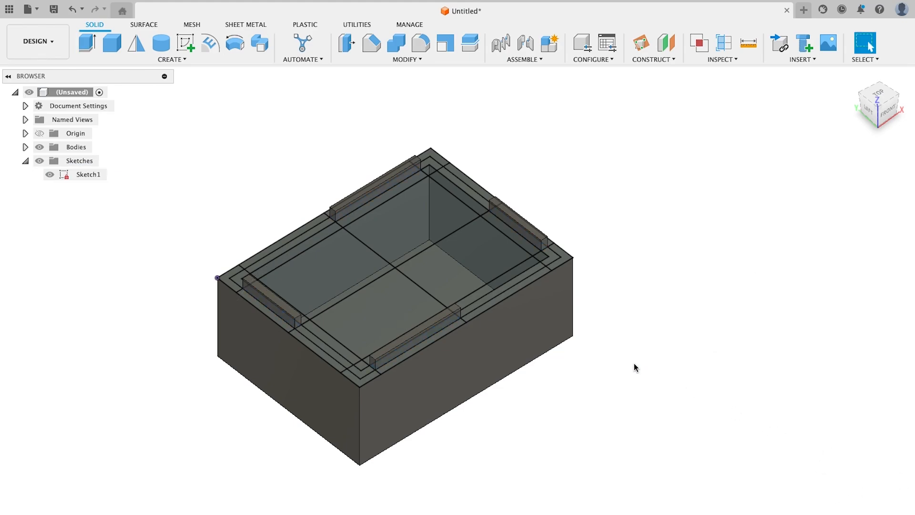
- Extrude the other inner-half strip on each wall by -4 mm to cut four slots into the rim
key("e")
left_click(299, 237)
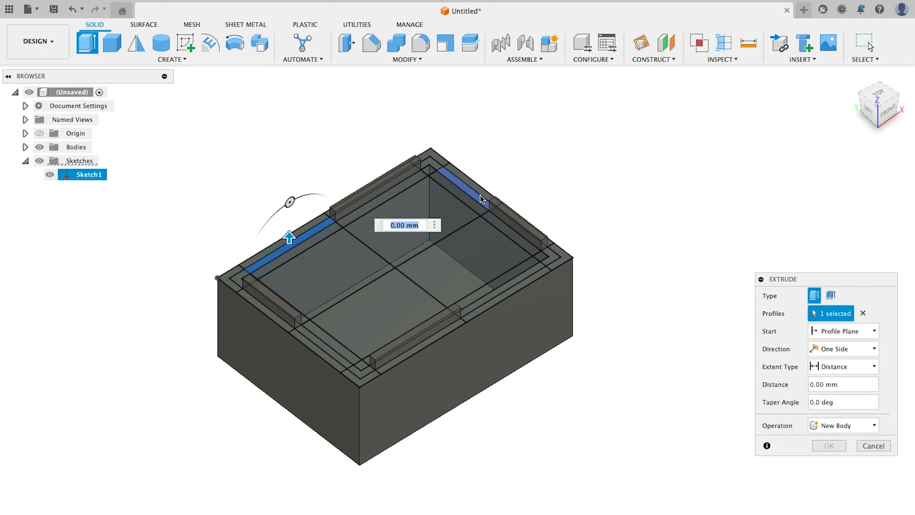
left_click(468, 186)
left_click(479, 309)
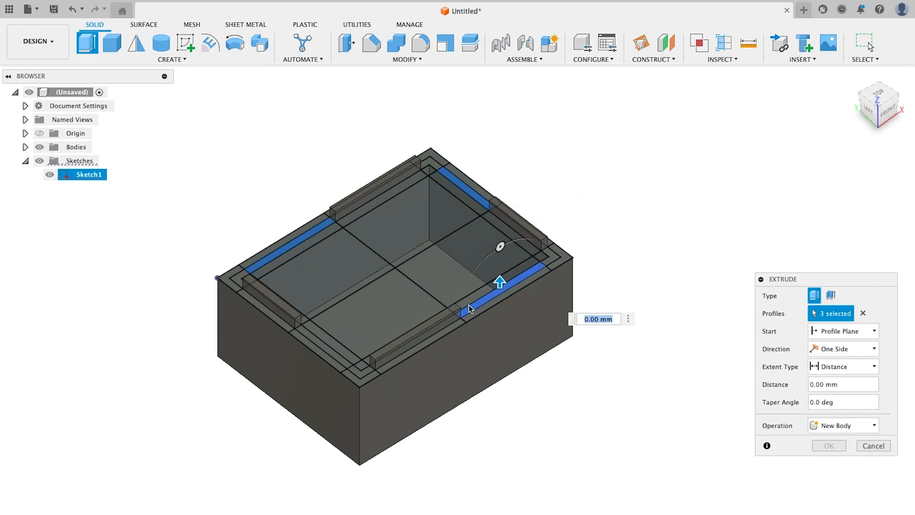
left_click(308, 335)
type("-")
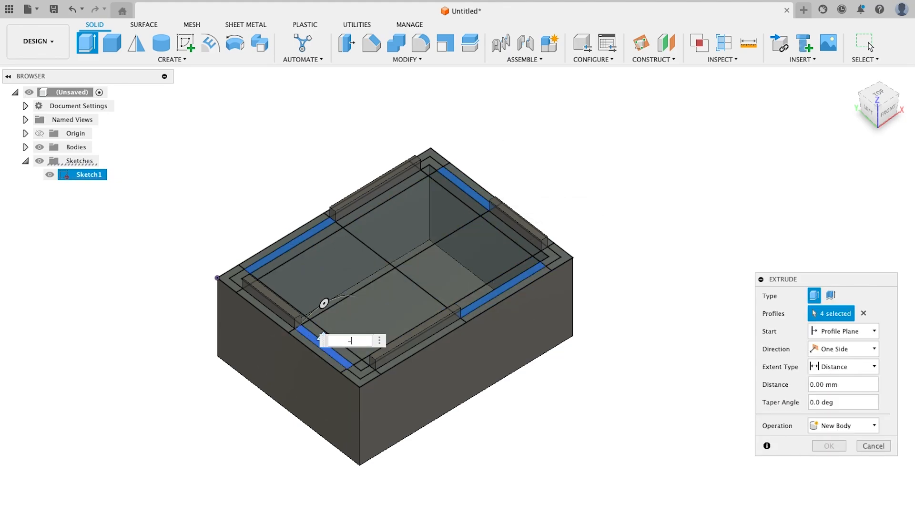
type("4")
key("Return")
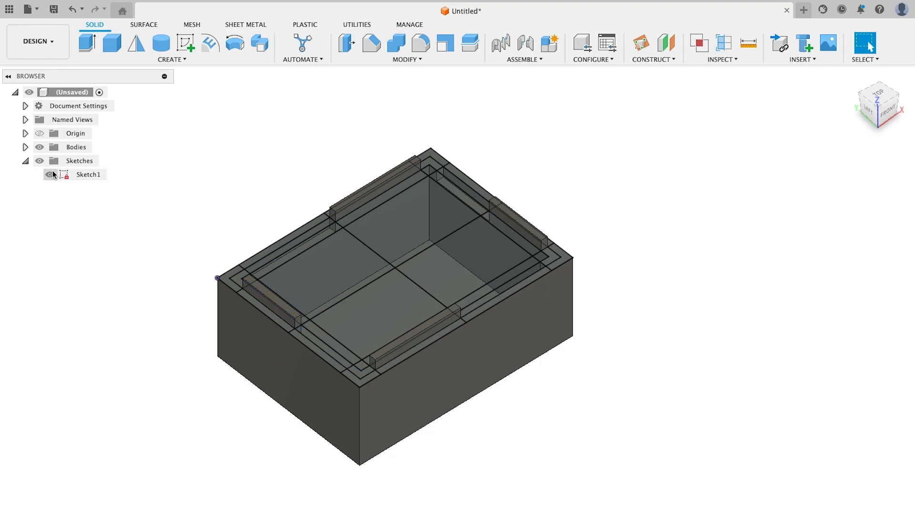
- Hide Sketch1 and inspect the raised tabs and cut slots around the box rim
scroll(232, 183, "right", 5, "shift")
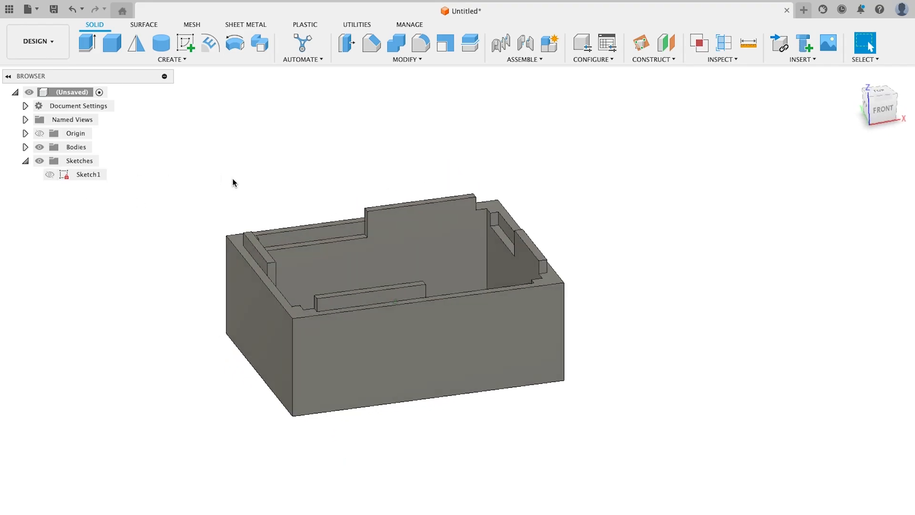
scroll(233, 184, "left", 10, "shift")
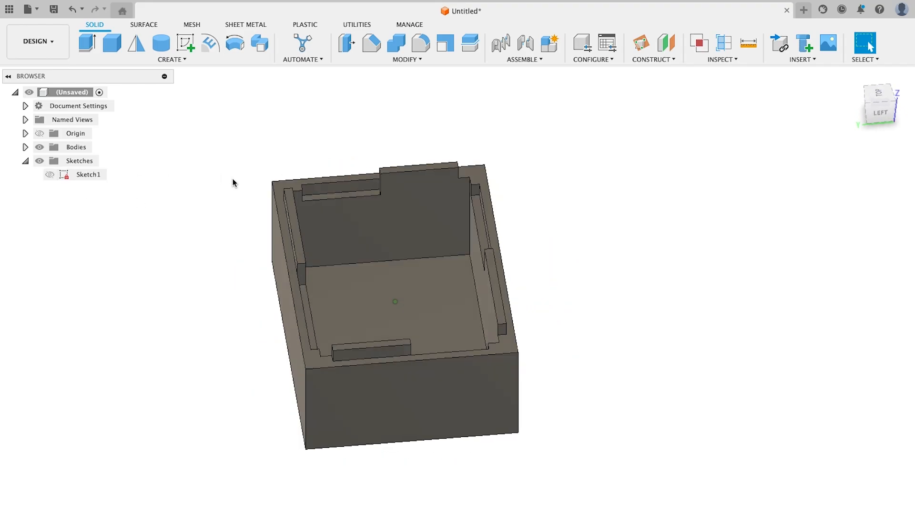
scroll(232, 183, "right", 10, "shift")
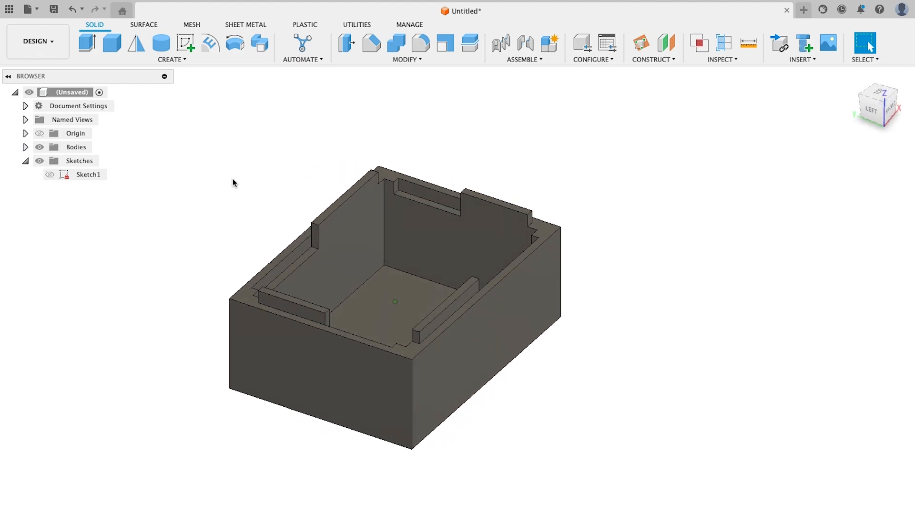
scroll(232, 183, "left", 3, "shift")
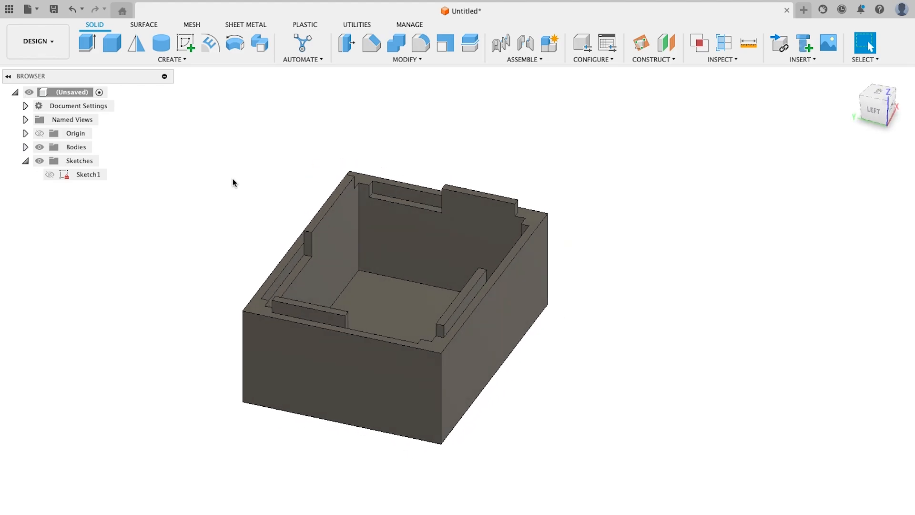
- Cut the area inside the 2.4 mm offset rectangle 22 mm upward from a start offset of -28.8 mm, then hide Sketch1
scroll(232, 182, "up", 5)
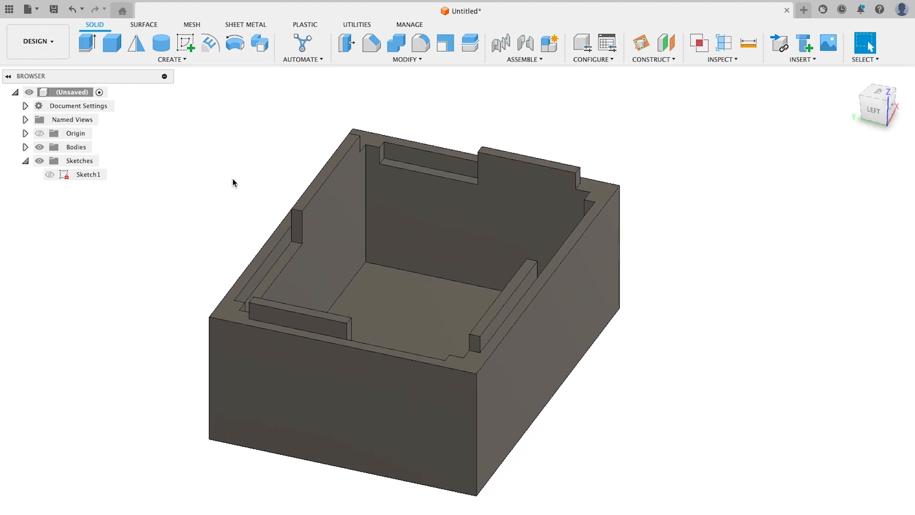
scroll(233, 183, "left", 1)
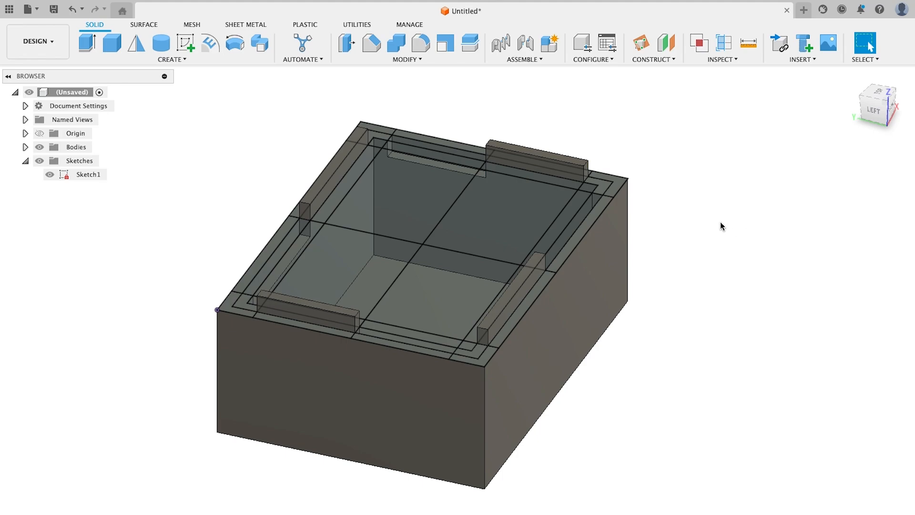
key("e")
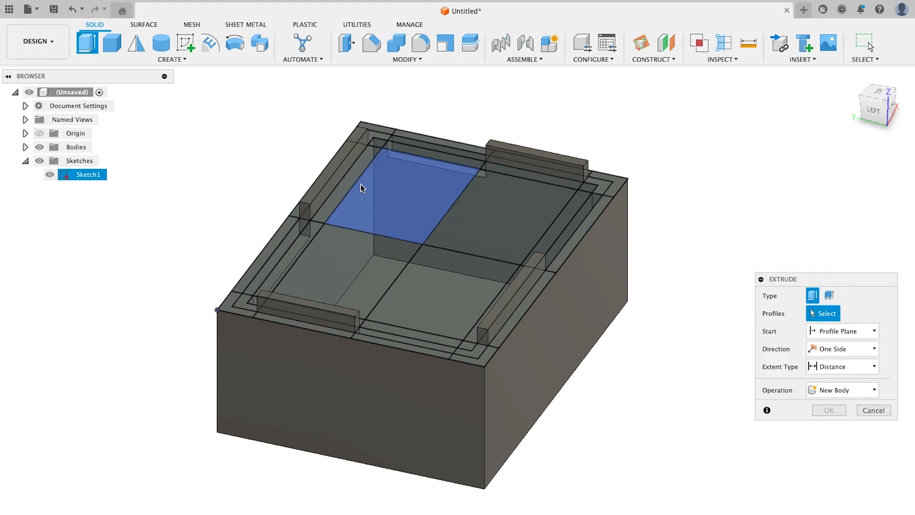
left_click_drag(348, 182, 583, 210)
mouse_move(316, 200)
left_mouse_down()
mouse_move(432, 262)
mouse_move(491, 341)
mouse_move(349, 325)
mouse_move(240, 293)
mouse_move(394, 142)
mouse_move(572, 165)
left_mouse_up()
left_click(847, 331)
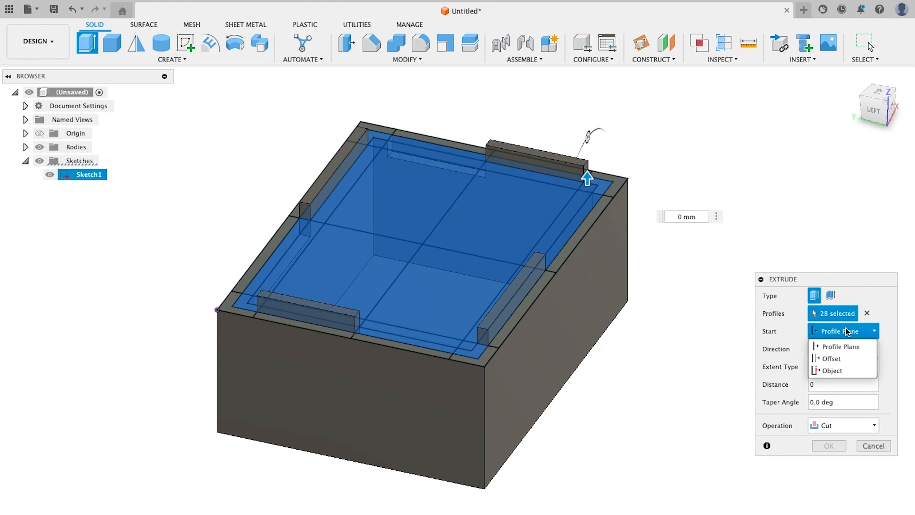
left_click(832, 359)
left_click(850, 348)
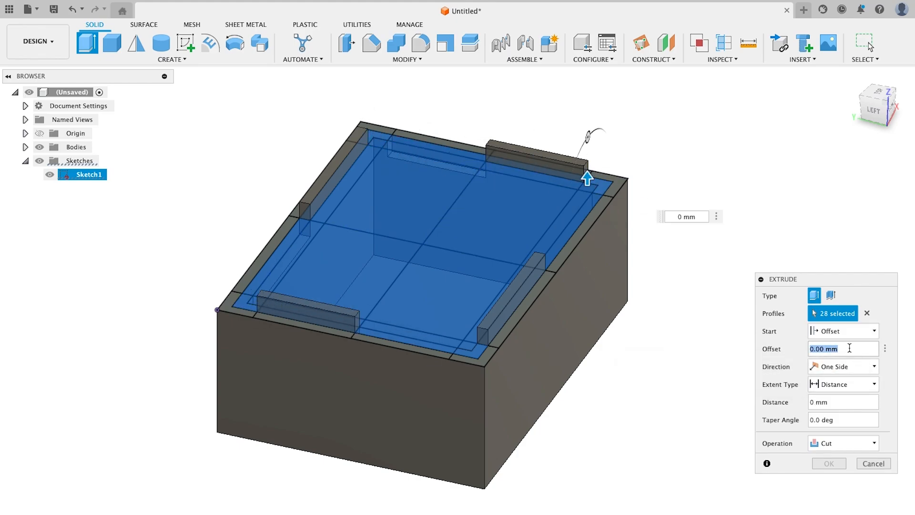
type("-28.8")
key("Tab")
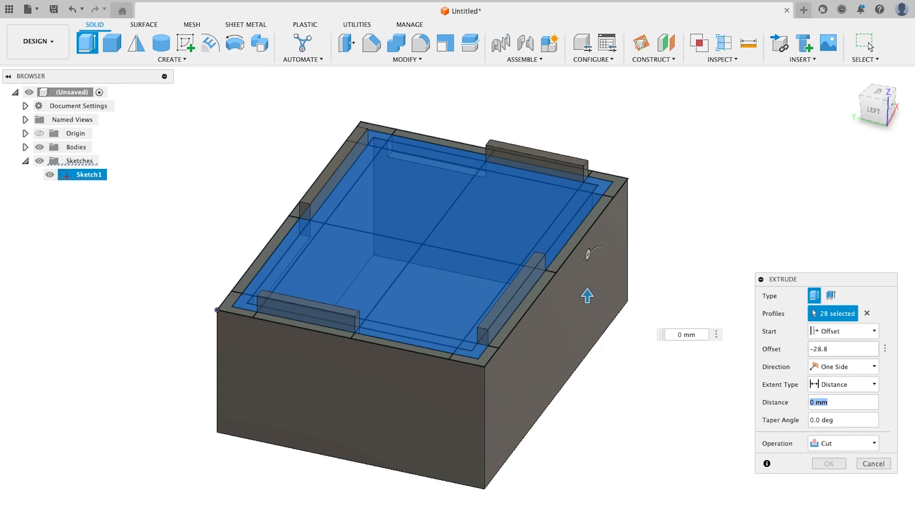
type("22")
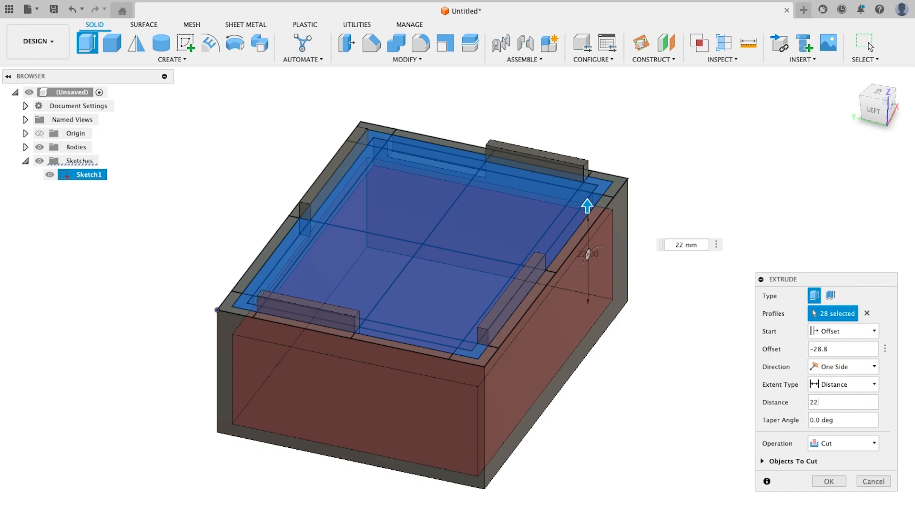
key("Return")
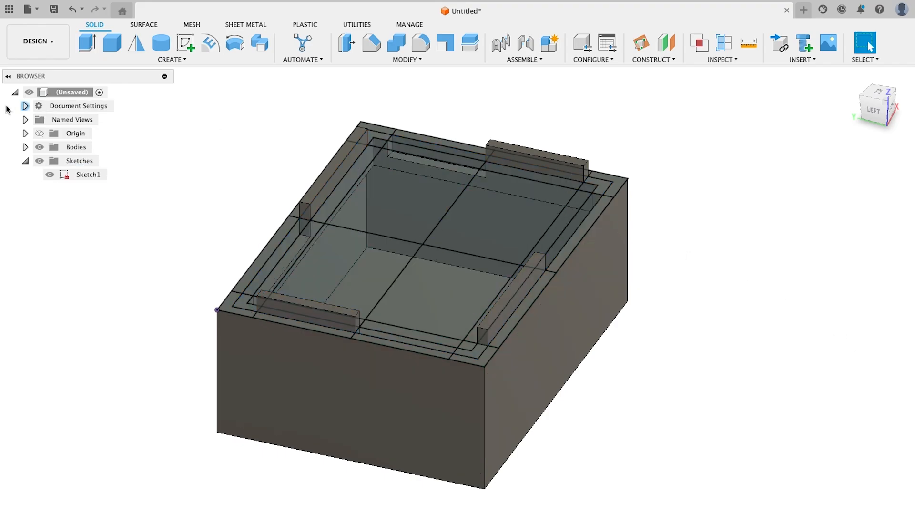
left_click(48, 174)
scroll(180, 209, "right", 10, "shift")
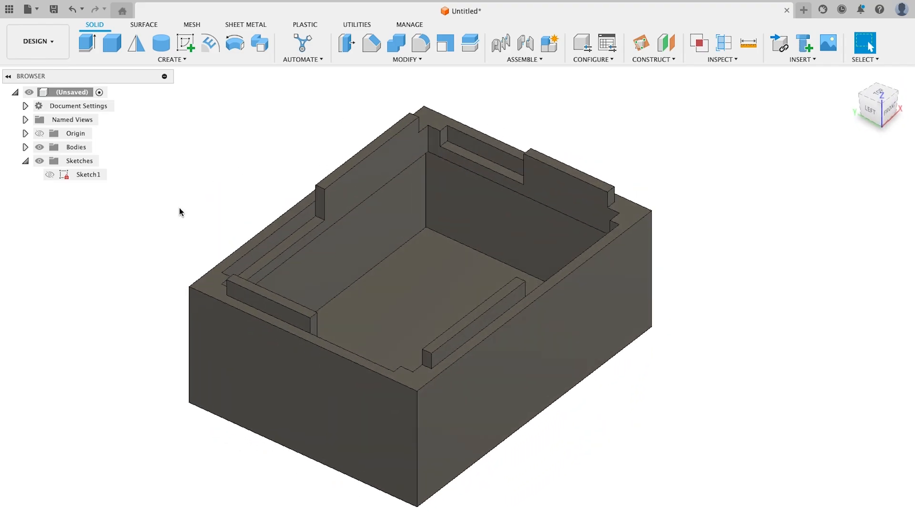
- Edit Sketch1 to offset the outer rectangle 2.8 mm inward, place its dimension between the 2.40 and 4.80 ones, and finish the sketch
left_click(93, 177)
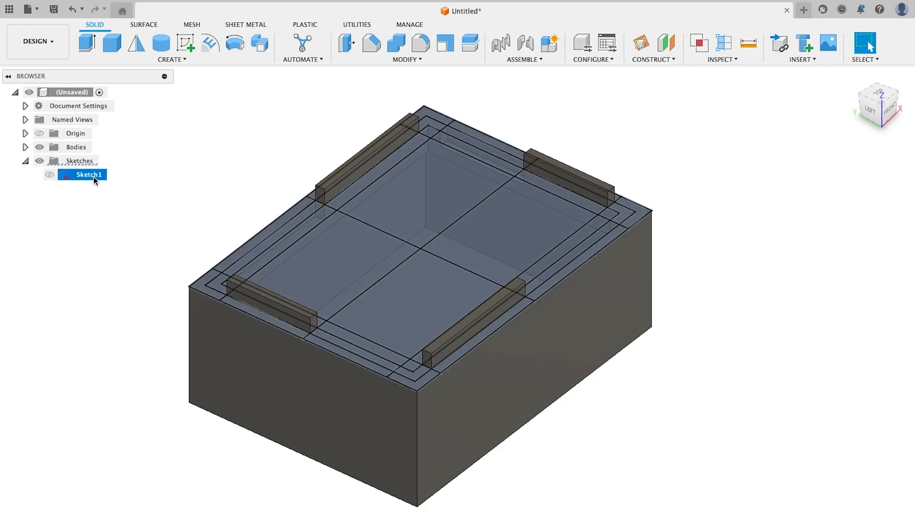
right_click(94, 176)
left_click(119, 231)
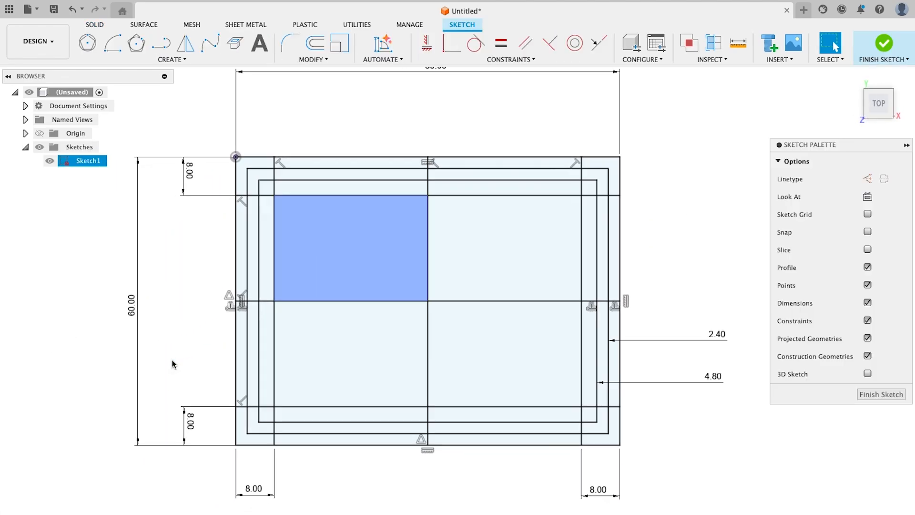
left_click(172, 364)
key("o")
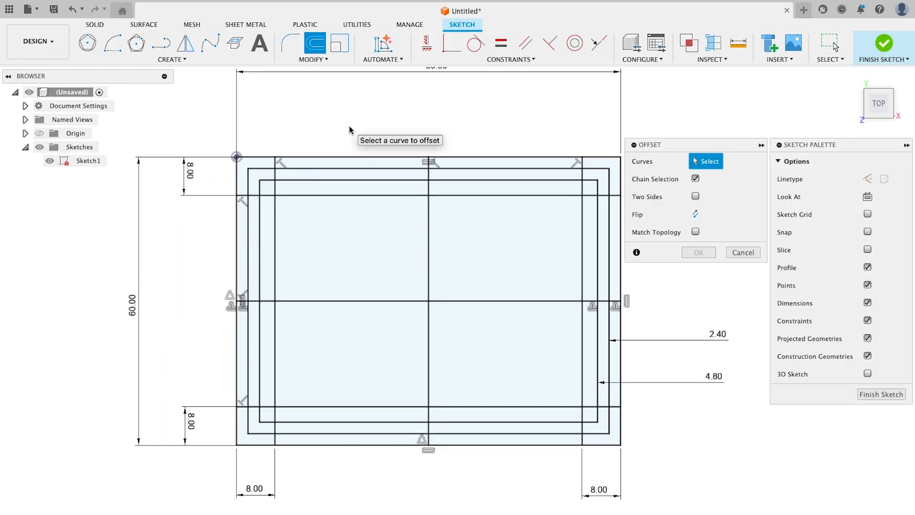
left_click(308, 158)
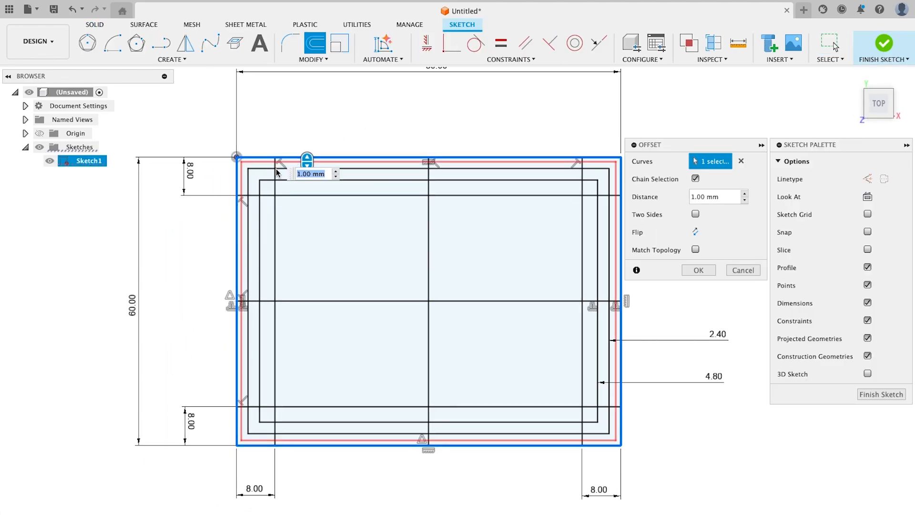
left_click_drag(307, 164, 329, 175)
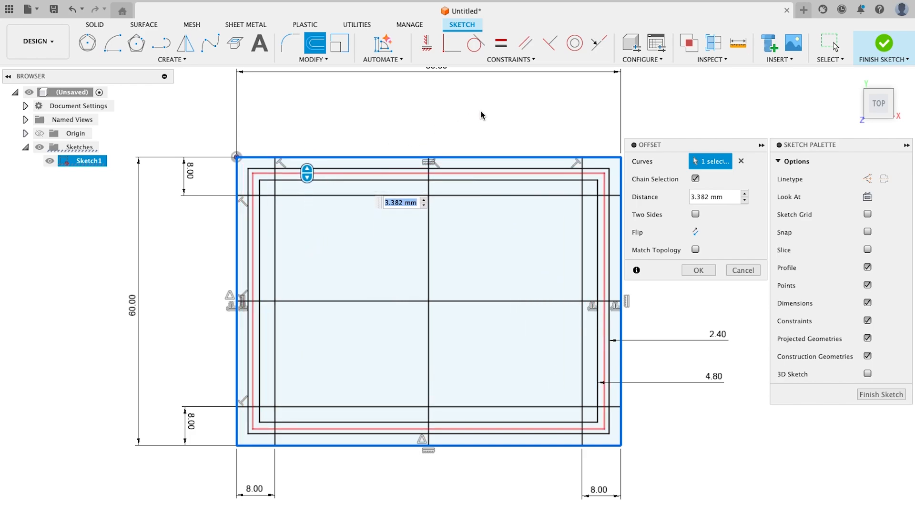
type("2.8")
key("Return")
left_click_drag(314, 168, 702, 360)
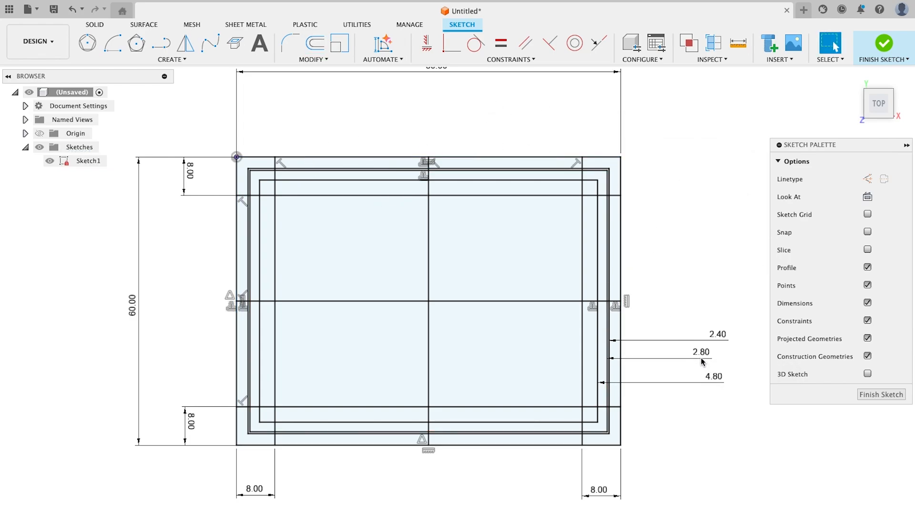
left_click(882, 395)
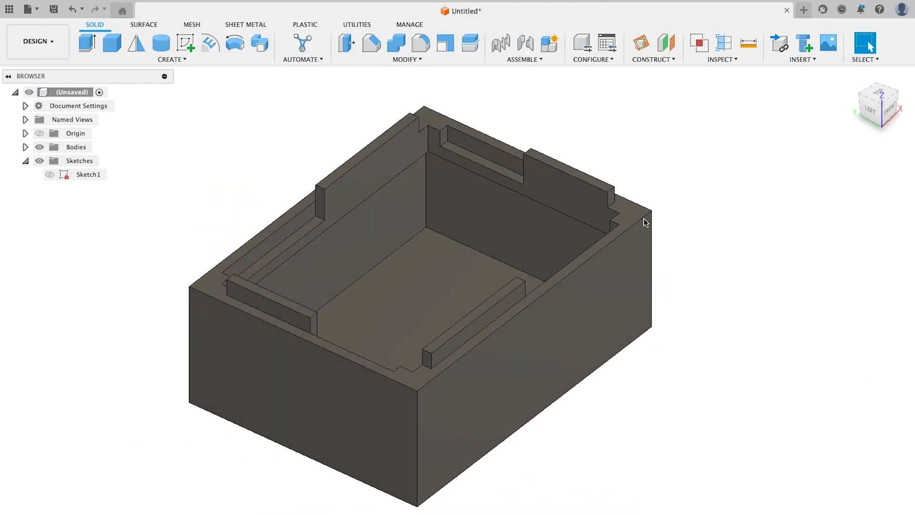
- Extrude the four thin strips between the 2.4 and 2.8 mm offsets at the tabs 2 mm upward as a cut
left_click(51, 175)
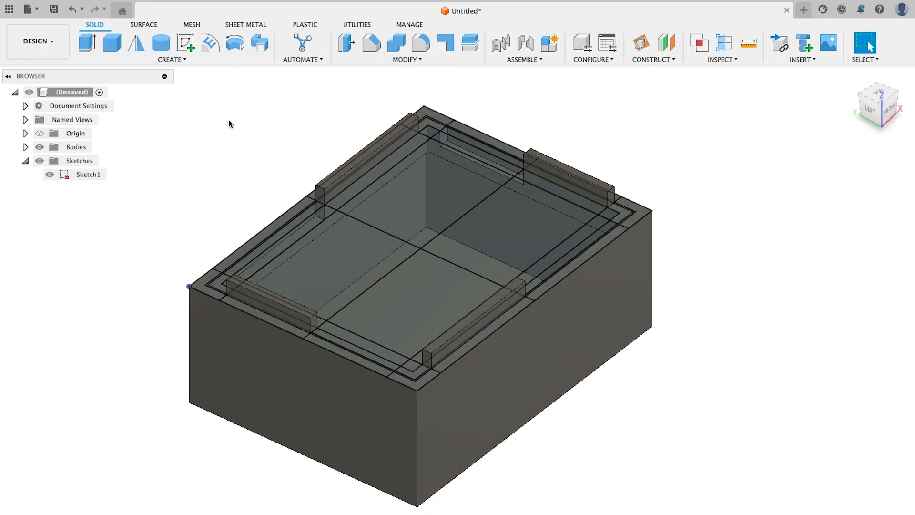
left_click(91, 47)
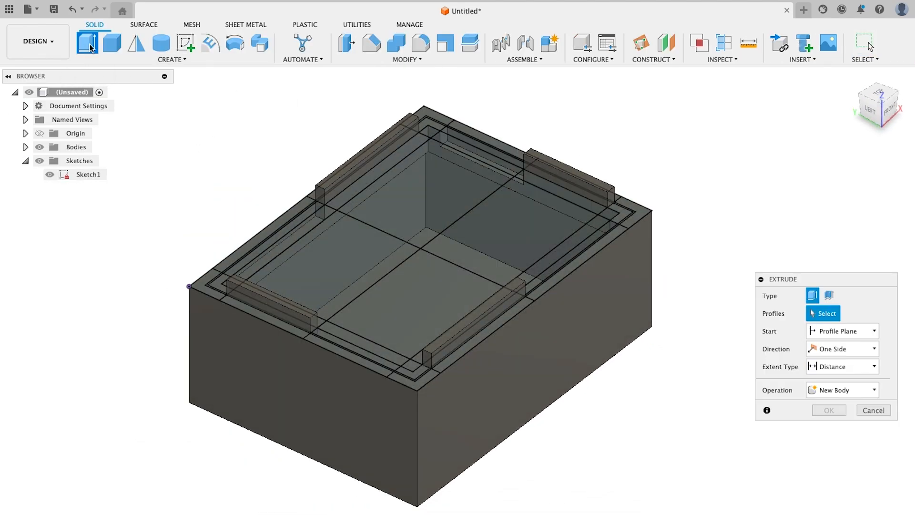
scroll(200, 335, "up", 3)
left_click(199, 336)
left_click(540, 377)
middle_click_drag(669, 254, 419, 399, "shift")
left_click(539, 379)
left_click(418, 399)
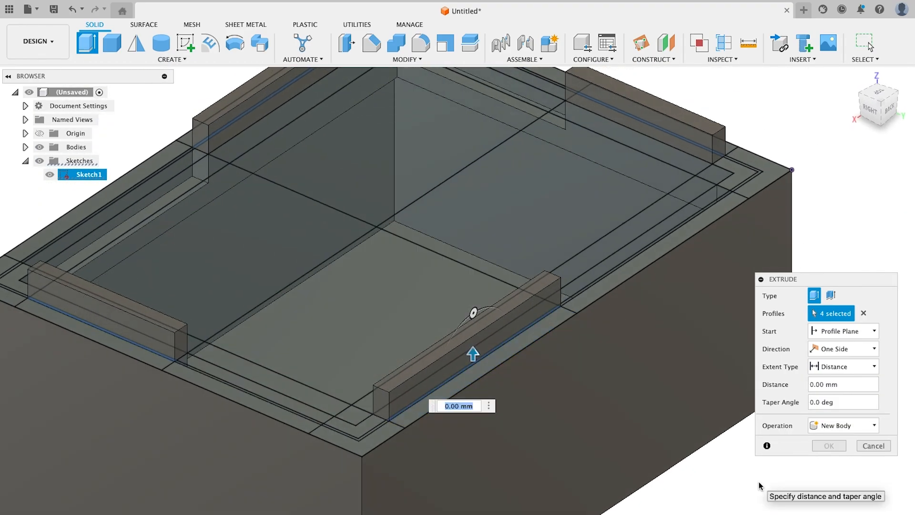
type("2")
key("Return")
left_click(828, 463)
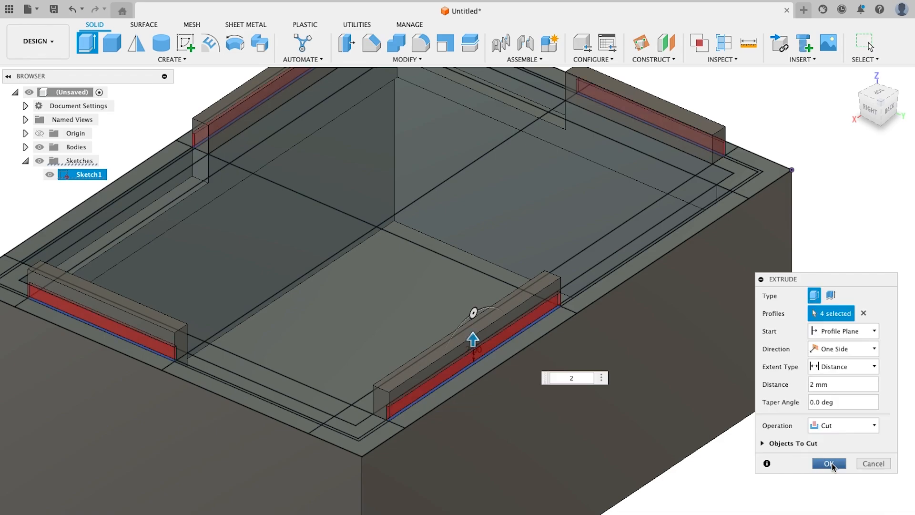
- Hide Sketch1 and inspect the undercut on the outer faces of the four tabs
scroll(791, 449, "down", 2)
left_click(50, 174)
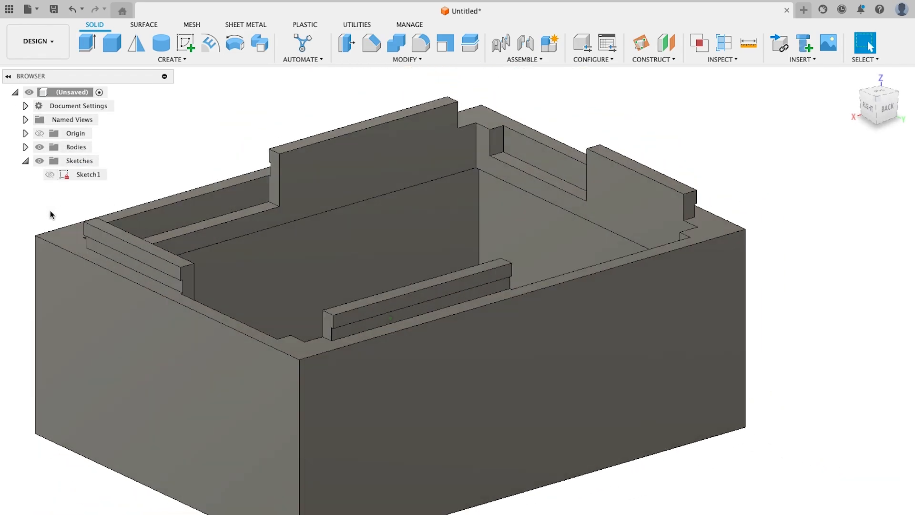
scroll(50, 211, "right", 3, "shift")
scroll(586, 209, "right", 10, "shift")
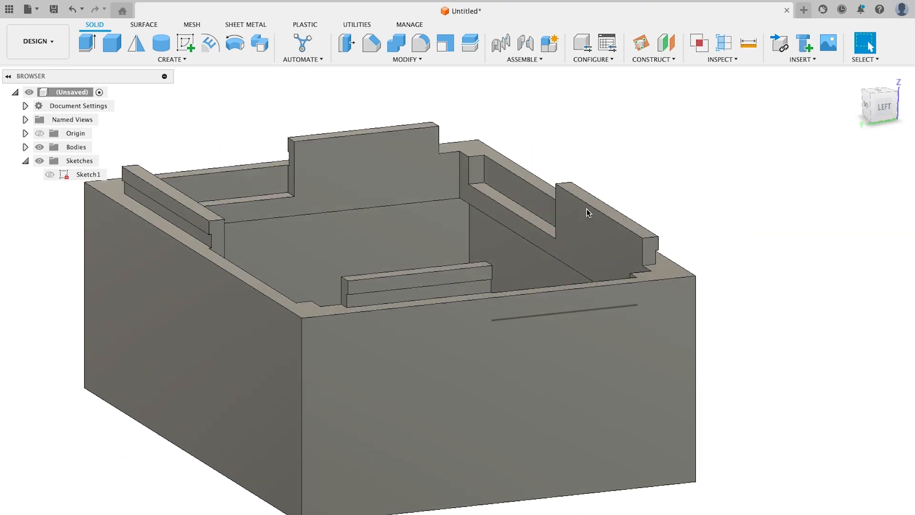
scroll(768, 205, "right", 6, "shift")
scroll(768, 206, "left", 6, "shift")
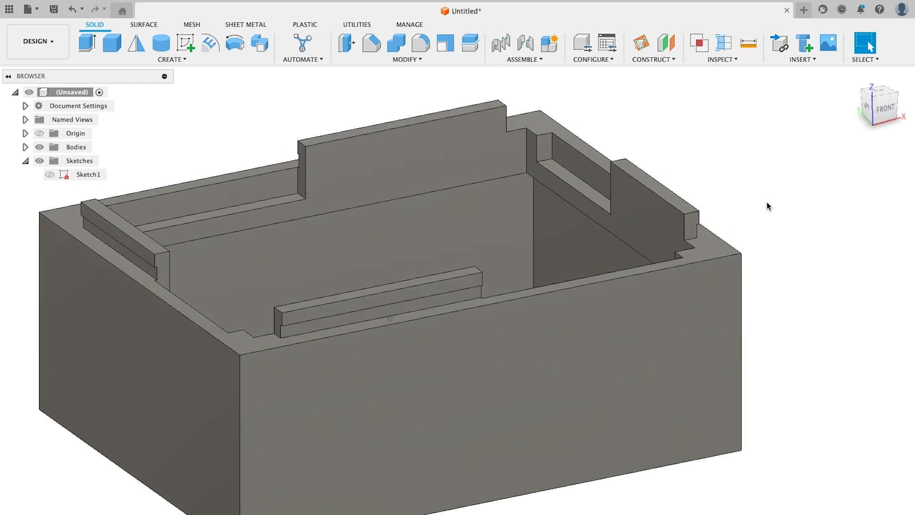
- Show Sketch1 and extrude the four thin strips between the 2.4 and 2.8 mm offsets at the slots by -2 mm to form lips
left_click(50, 175)
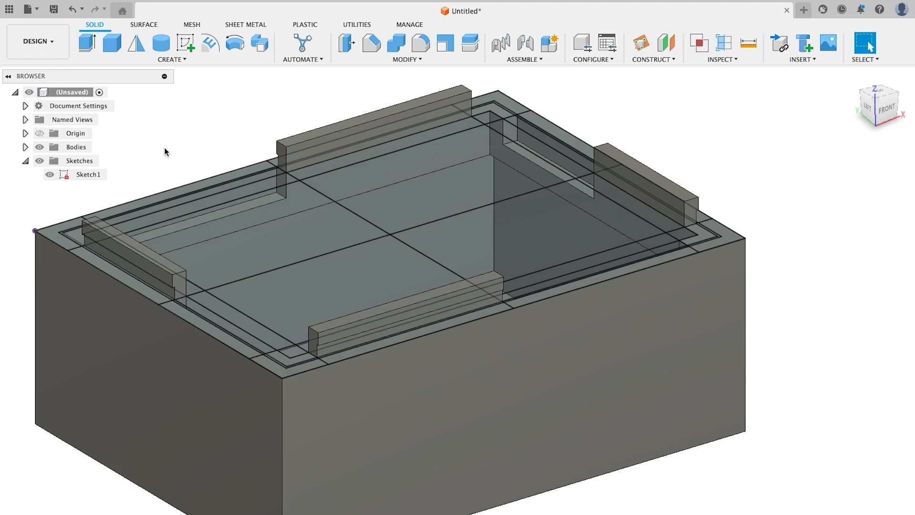
scroll(164, 150, "right", 2, "shift")
scroll(165, 149, "right", 2, "shift")
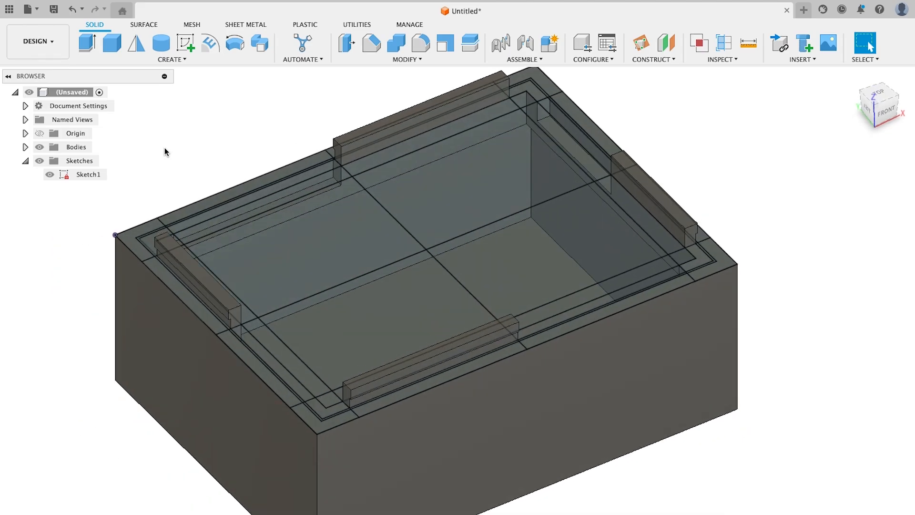
key("e")
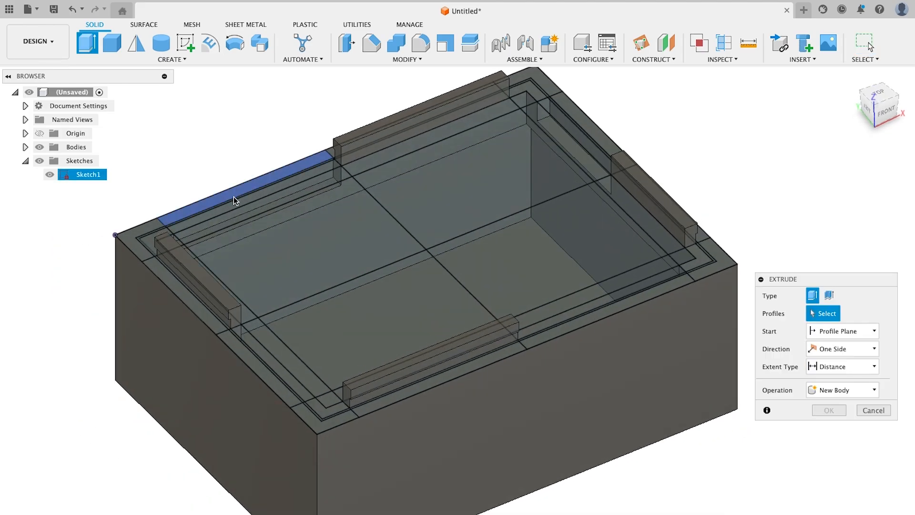
left_click(234, 198)
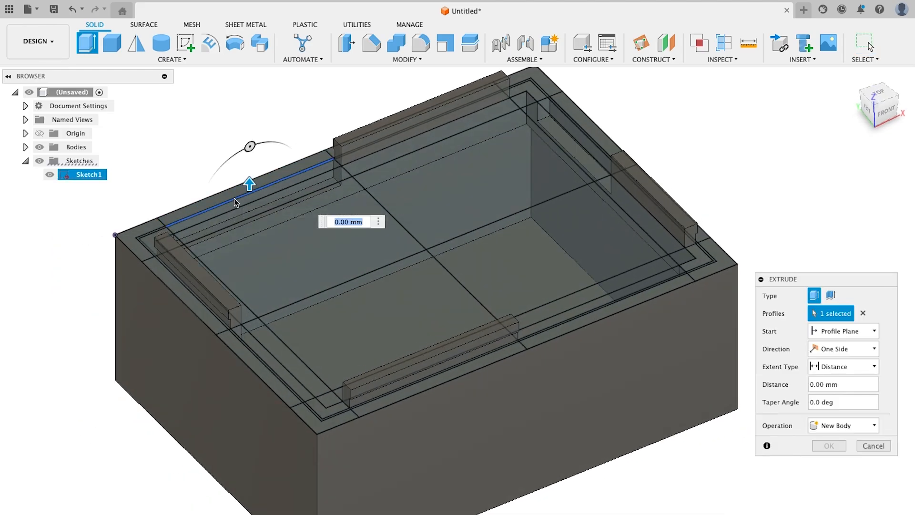
left_click(577, 126)
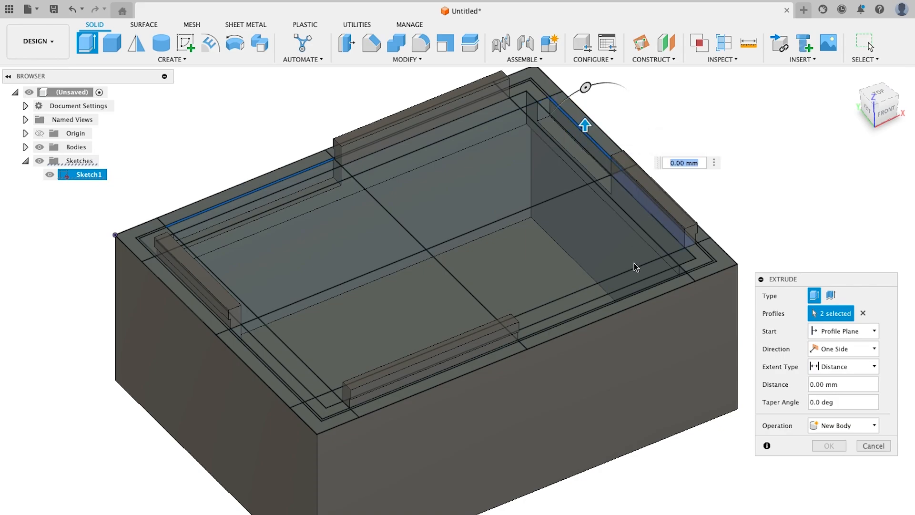
left_click(627, 299)
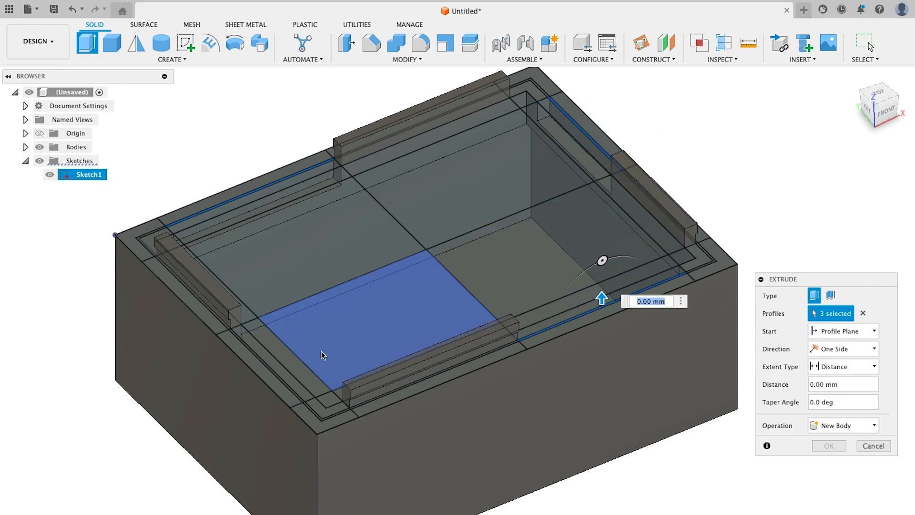
left_click(256, 357)
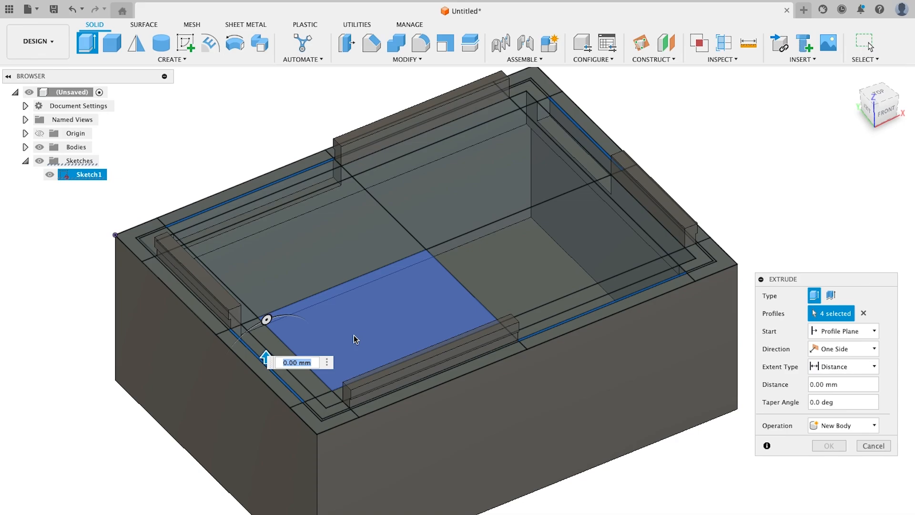
type("-2")
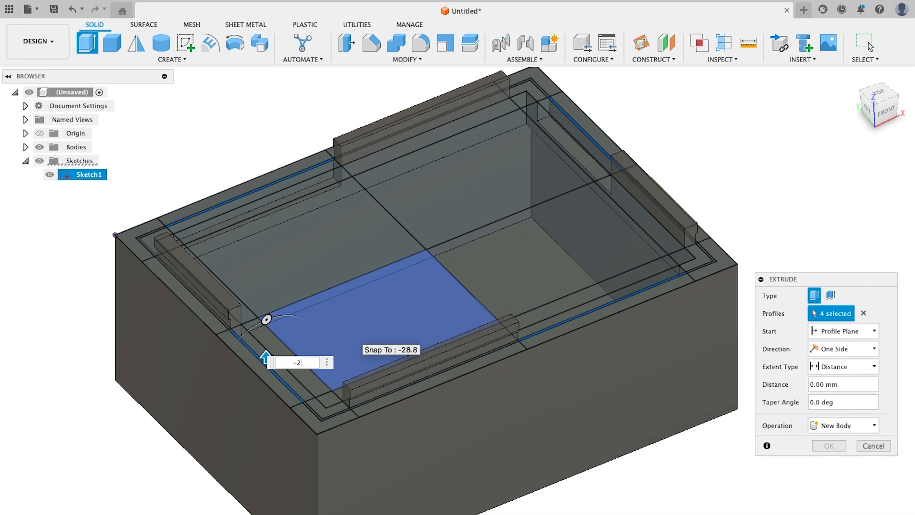
key("Return")
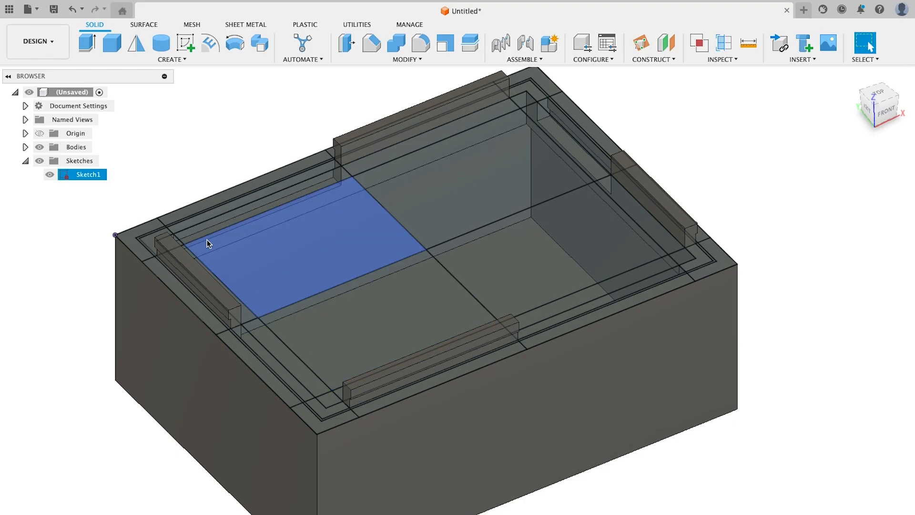
- Hide Sketch1 and inspect the lips in the slots from several sides of the box
left_click(51, 175)
scroll(167, 158, "right", 5, "shift")
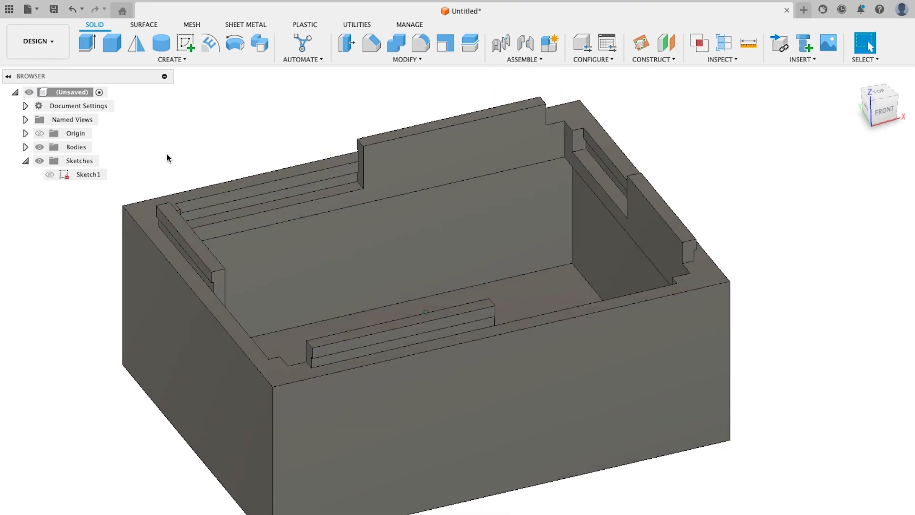
scroll(386, 159, "right", 5, "shift")
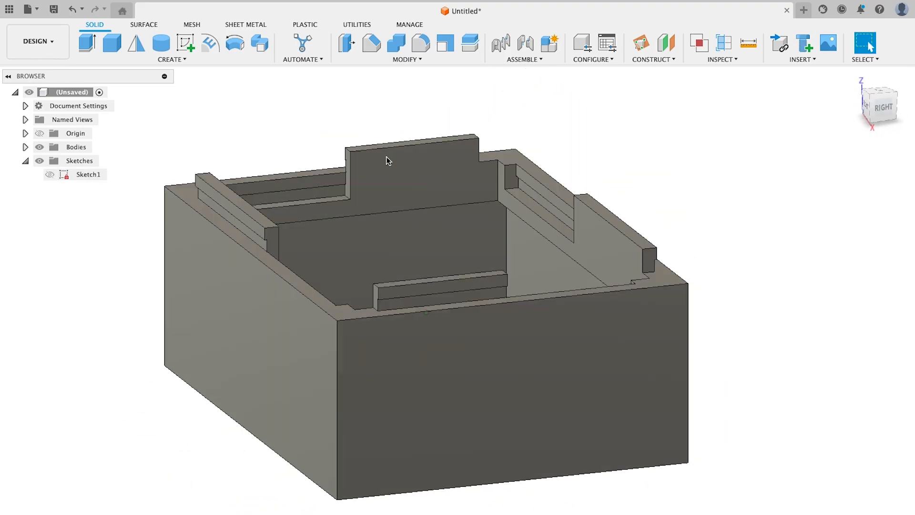
scroll(386, 158, "right", 5, "shift")
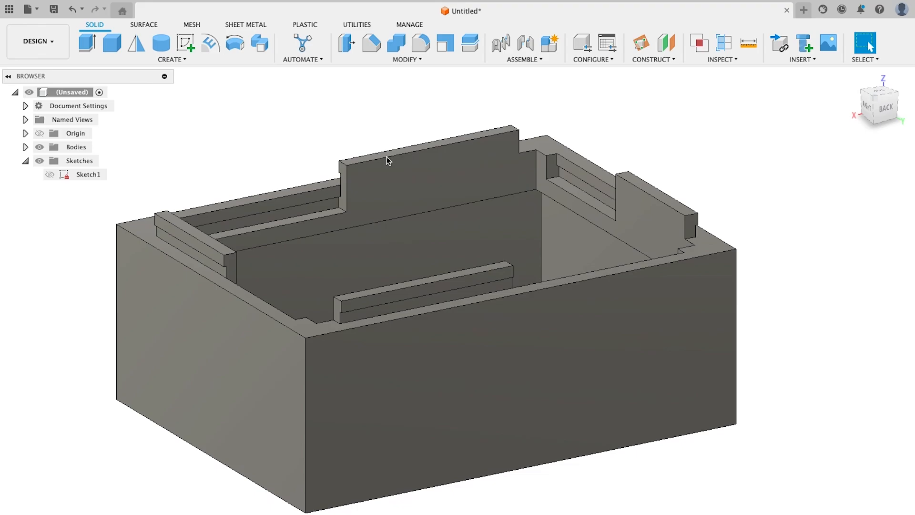
- Offset the eight end faces of the four tabs by -0.2 mm with Offset Face
scroll(387, 157, "right", 5, "shift")
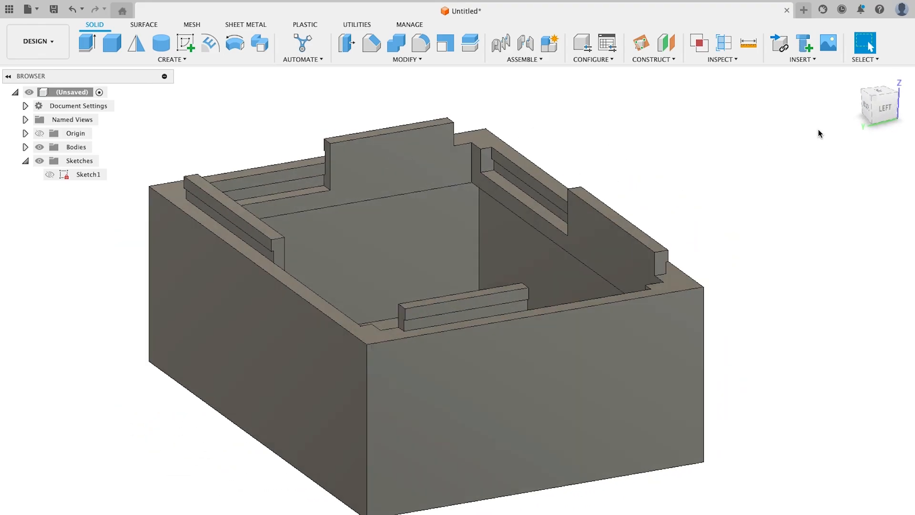
left_click(856, 77)
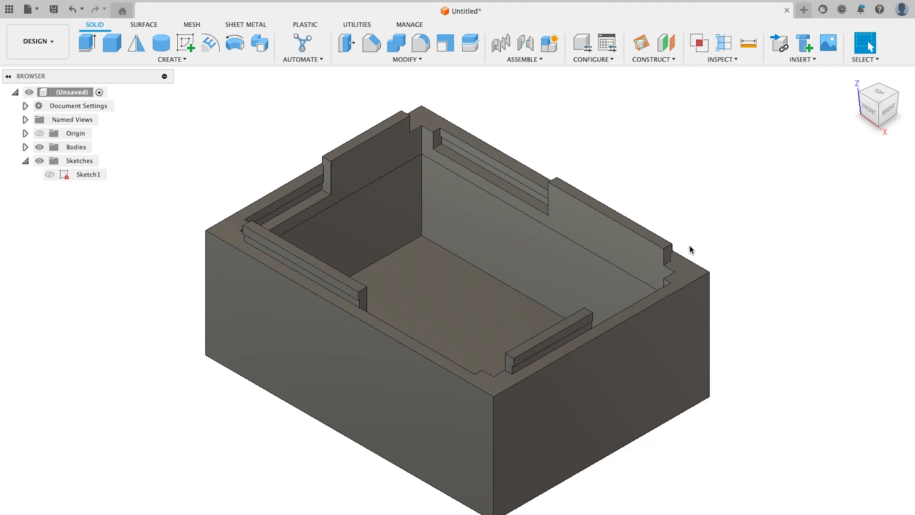
middle_click_drag(690, 247, 648, 222)
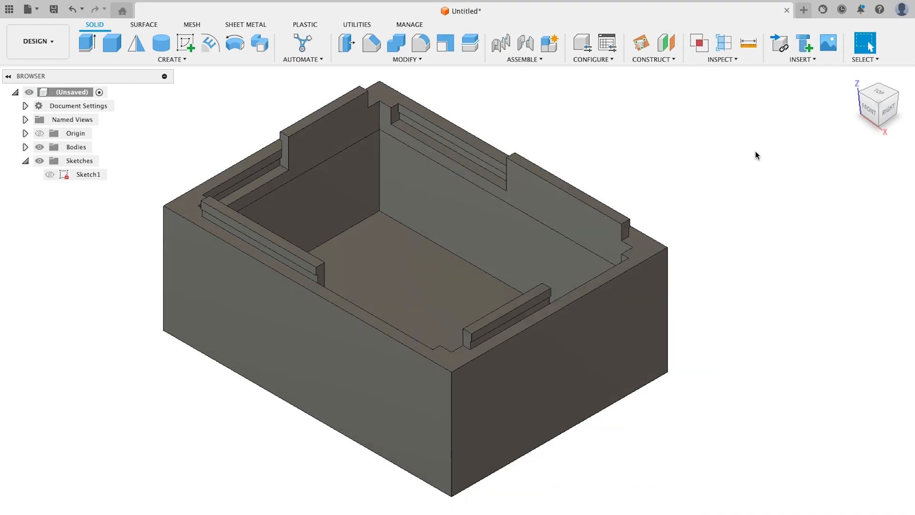
left_click(347, 43)
left_click(321, 272)
left_click(467, 337)
middle_click_drag(615, 336, 457, 333, "shift")
left_click(271, 284)
left_click(364, 333)
middle_click_drag(432, 262, 299, 252, "shift")
left_click(298, 252)
left_click(411, 324)
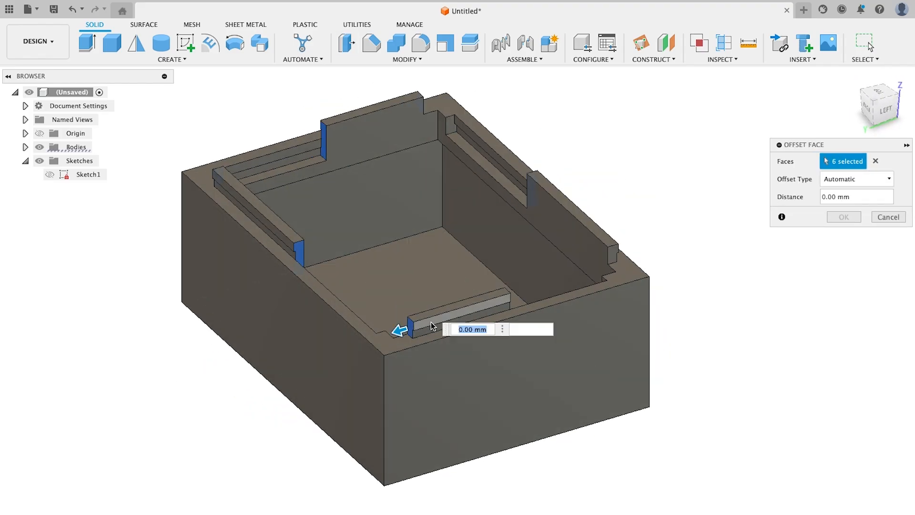
middle_click_drag(411, 322, 255, 251, "shift")
left_click(249, 245)
left_click(333, 295)
mouse_move(323, 296)
left_mouse_down()
mouse_move(357, 296)
mouse_move(332, 300)
left_mouse_up()
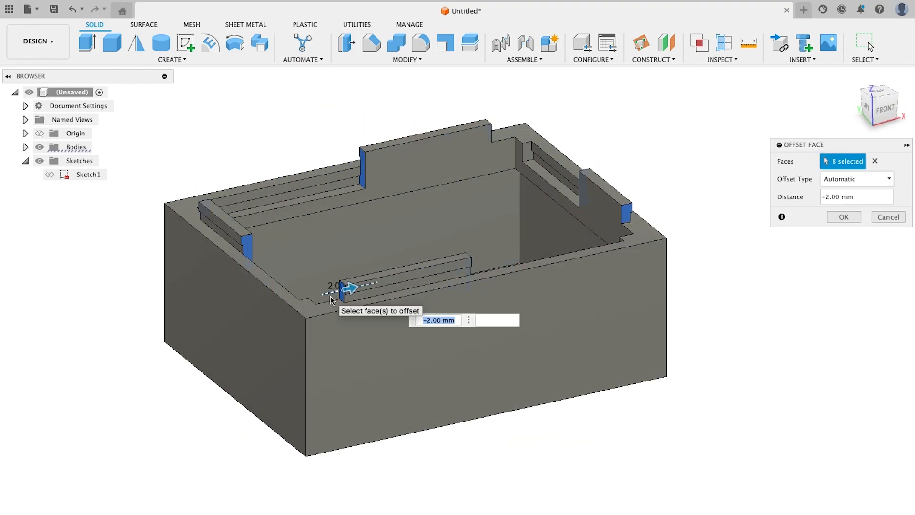
type("-.2")
key("Return")
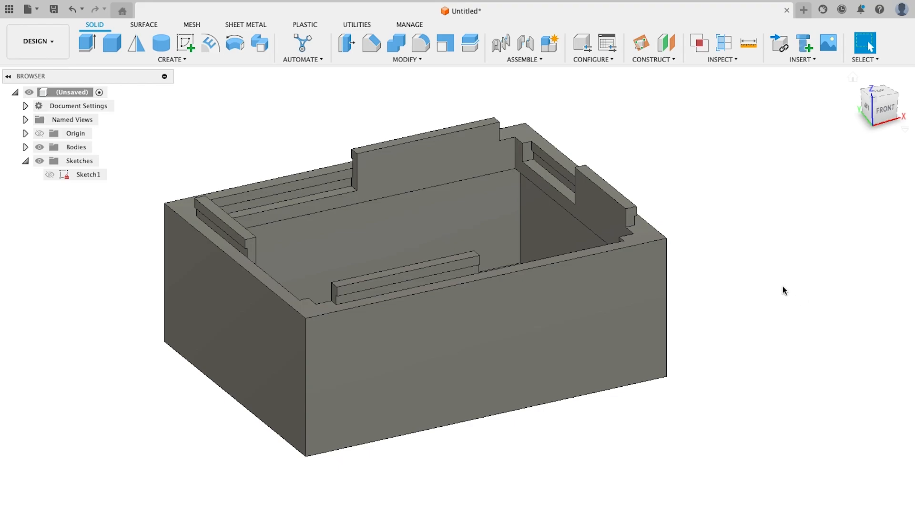
- Chamfer the four horizontal edges running around the inner walls just below the tabs and slots by 2.4 mm, equal distance
scroll(782, 285, "left", 5, "shift")
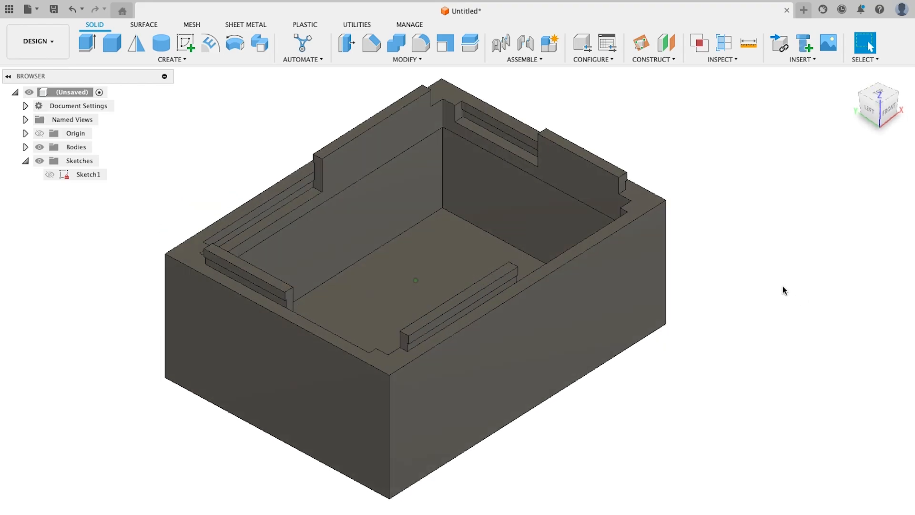
scroll(782, 285, "down", 4, "shift")
scroll(783, 285, "right", 4, "shift")
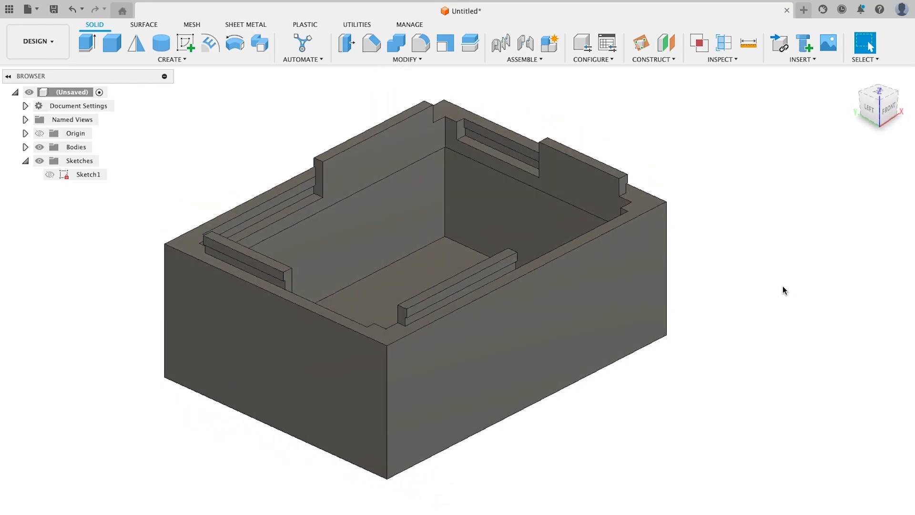
left_click(371, 45)
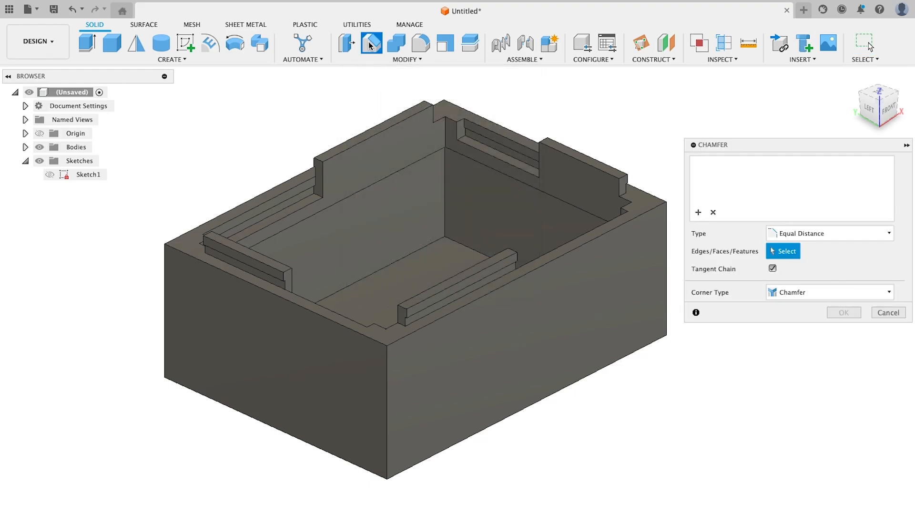
left_click(393, 173)
left_click(511, 176)
scroll(317, 204, "left", 10, "shift")
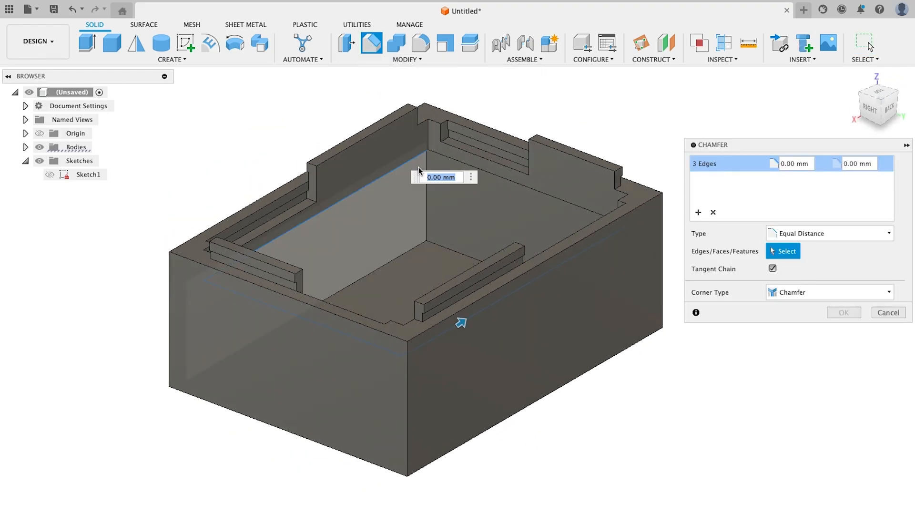
left_click(392, 173)
left_click(506, 178)
type("2.4")
key("Return")
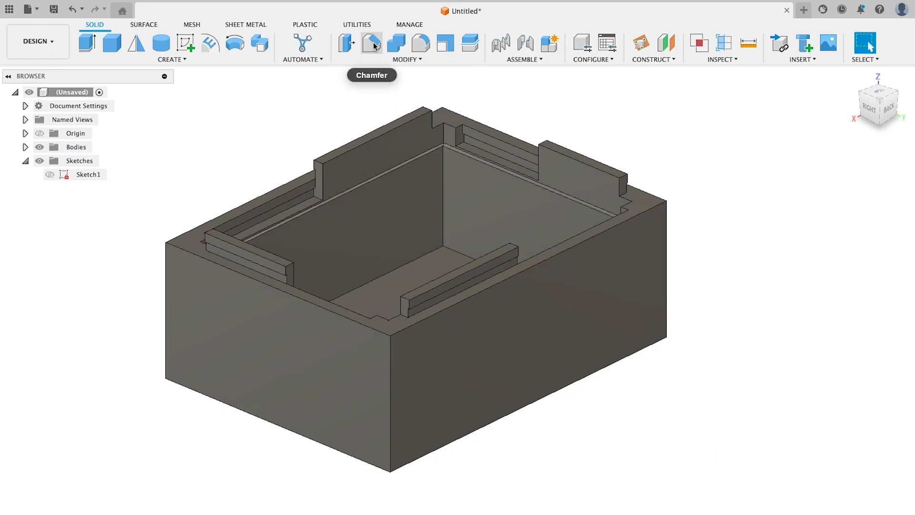
- Chamfer the long undercut edge on the outer face of each of the four tabs by 0.5 mm
left_click(372, 45)
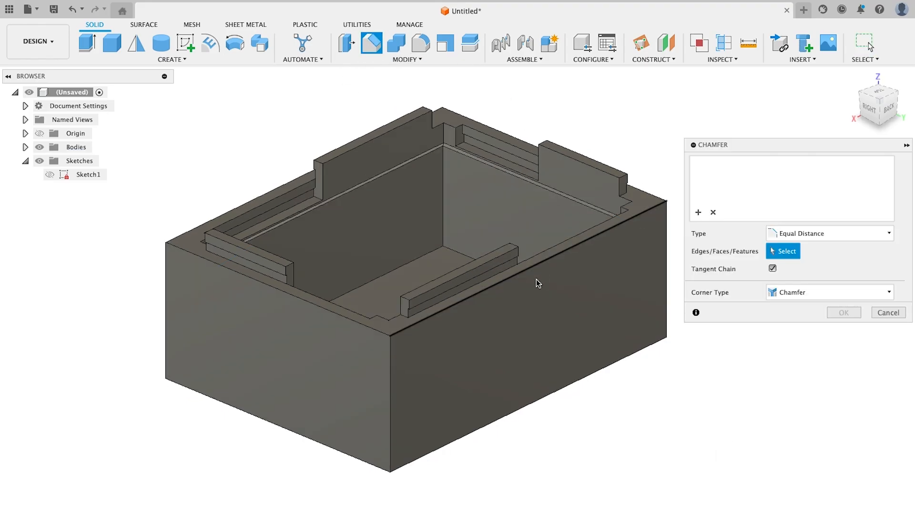
left_click(451, 300)
left_click(242, 254)
scroll(257, 347, "left", 5, "shift")
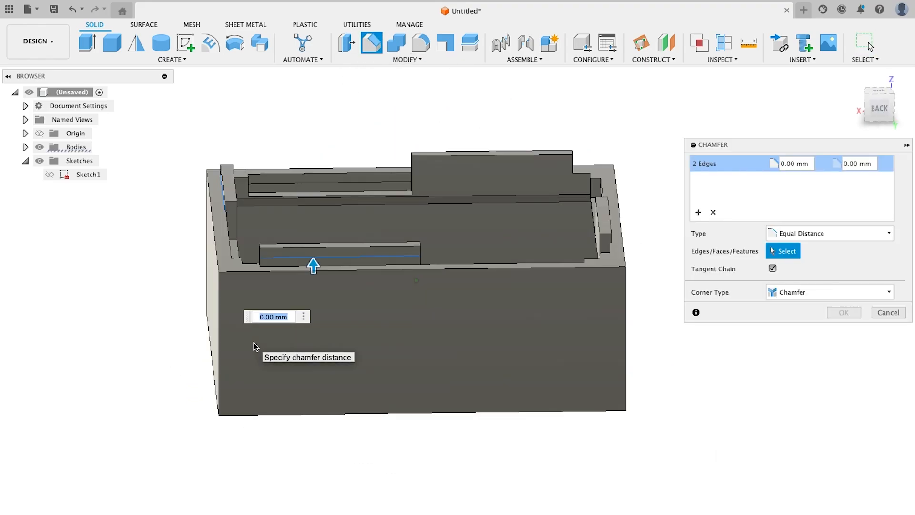
left_click(460, 294)
scroll(459, 294, "left", 5, "shift")
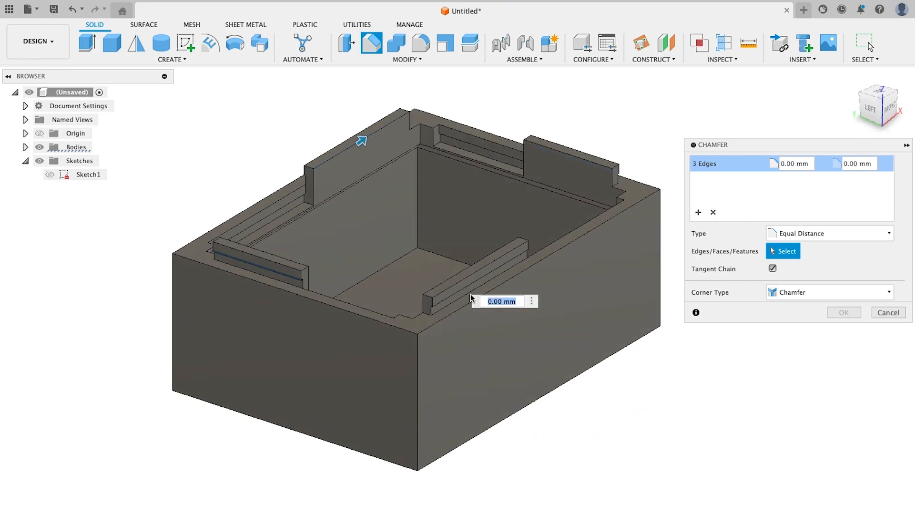
left_click(469, 285)
type(".5")
key("Return")
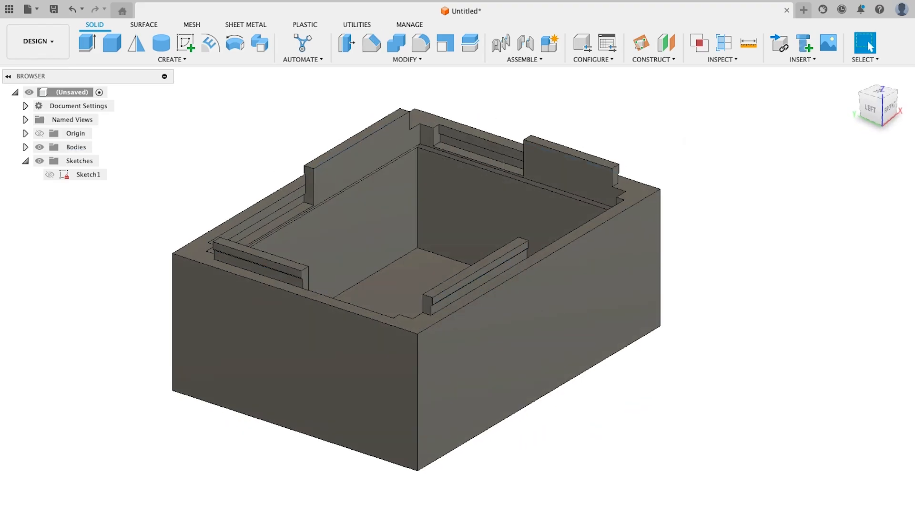
scroll(261, 222, "left", 6, "shift")
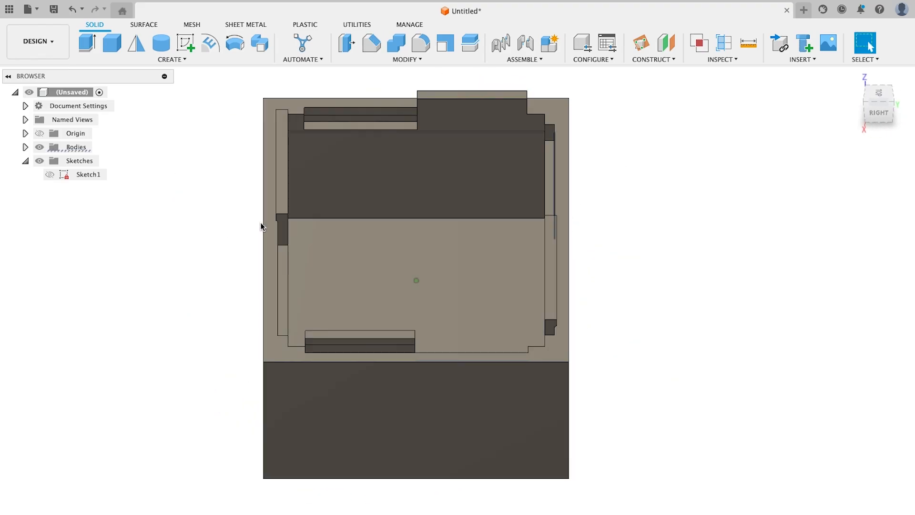
scroll(371, 115, "left", 3, "shift")
left_click(320, 178)
left_click(372, 44)
key("Escape")
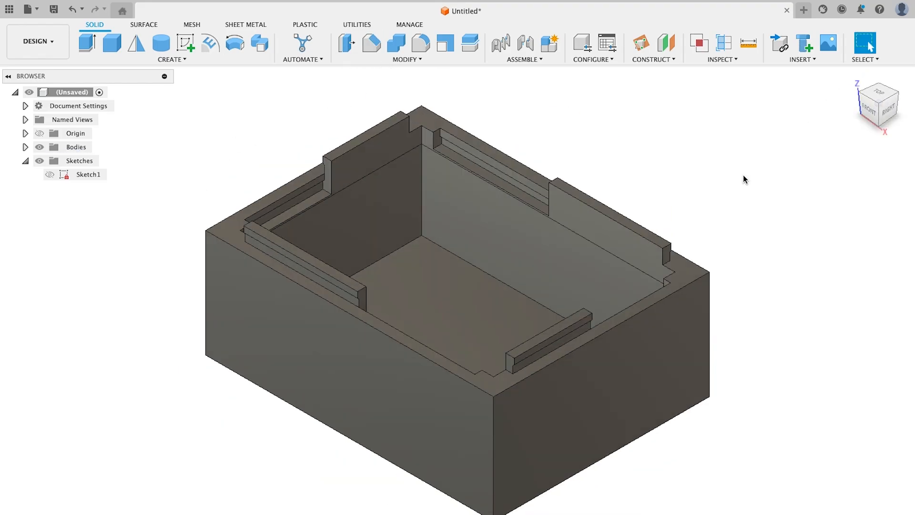
- Chamfer the top faces of all four tabs by 0.4 mm
left_click(591, 206)
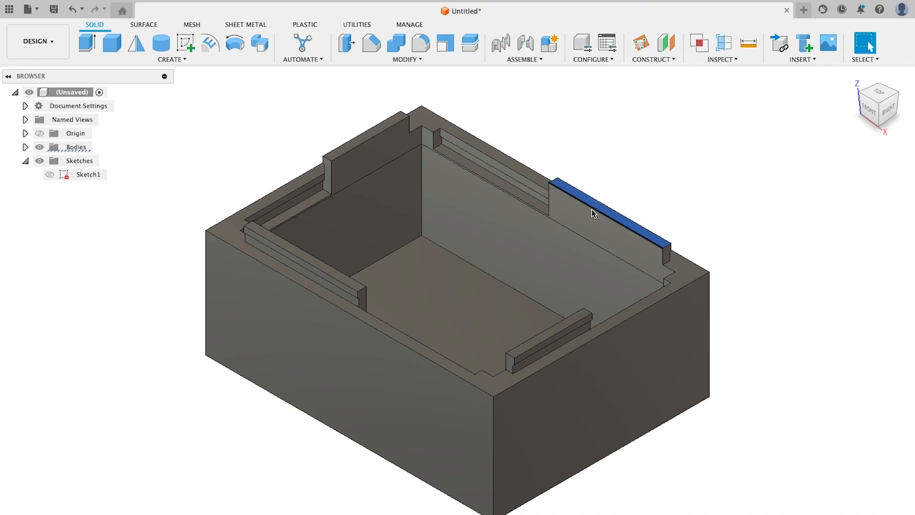
left_click(533, 344)
middle_click_drag(288, 267, 292, 249, "shift")
left_click(322, 212)
middle_click_drag(323, 213, 282, 215, "shift")
left_click(274, 207)
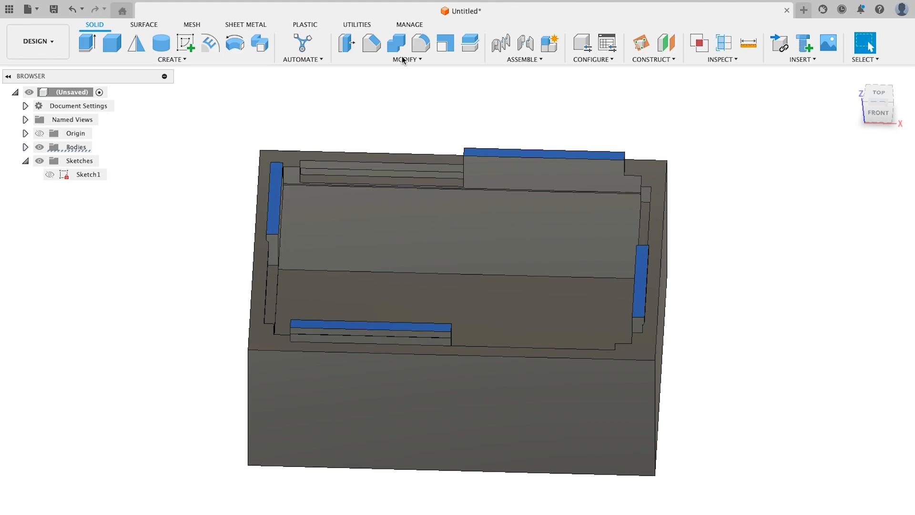
left_click(371, 44)
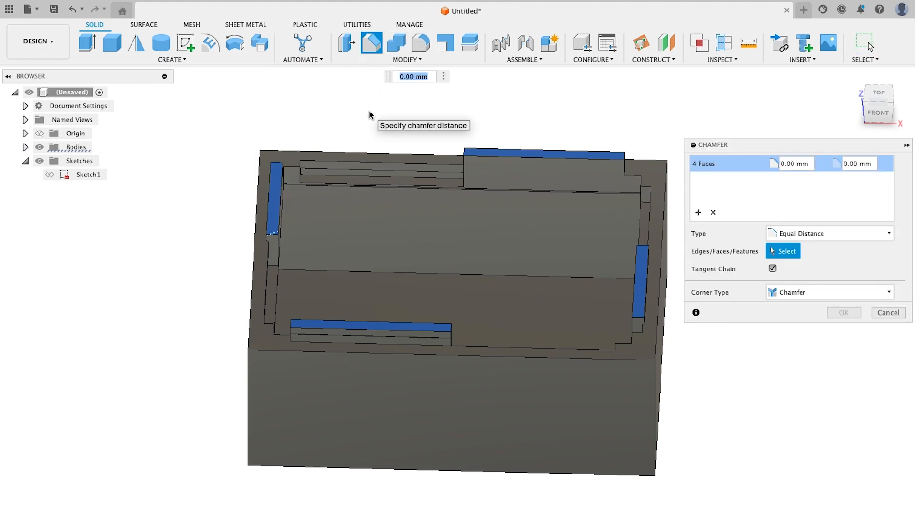
type(".4")
key("Return")
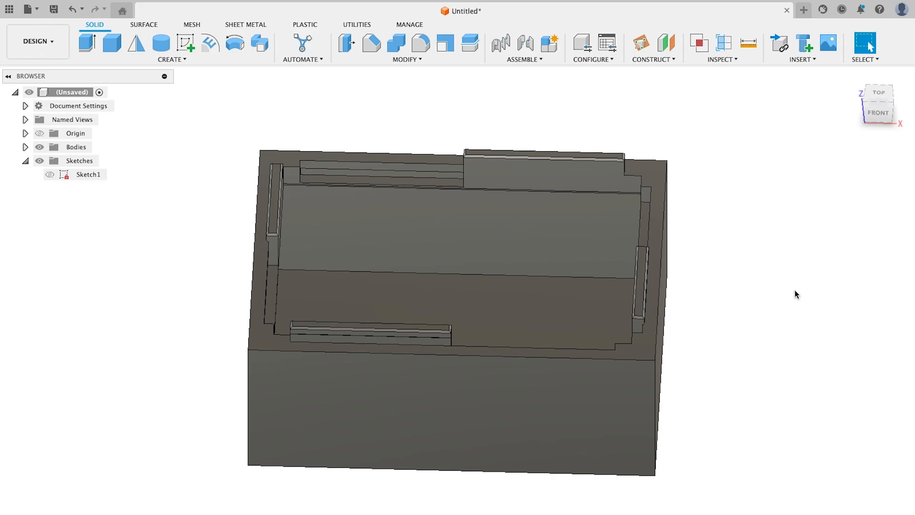
- Fillet the four vertical outer corner edges of the box with a constant radius of 2.4 mm
scroll(795, 290, "right", 10, "shift")
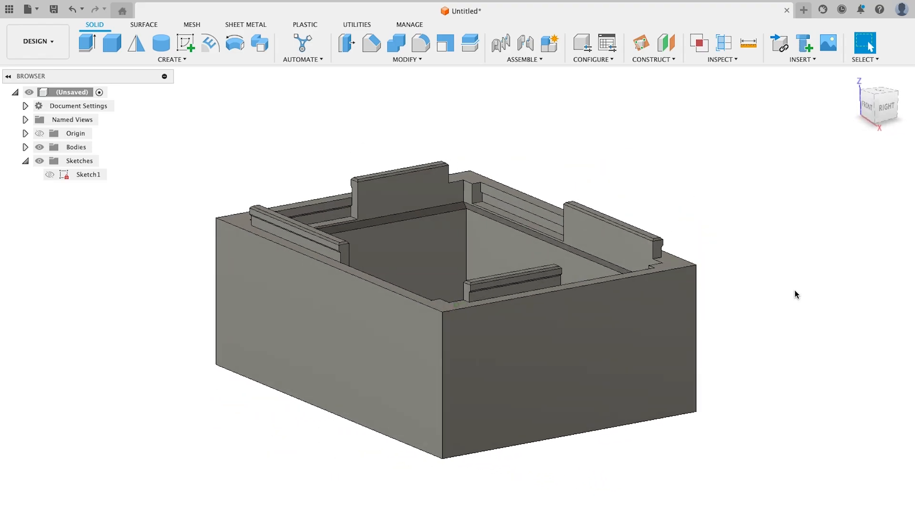
scroll(794, 290, "left", 5, "shift")
scroll(794, 290, "up", 5, "shift")
scroll(795, 290, "up", 2, "shift")
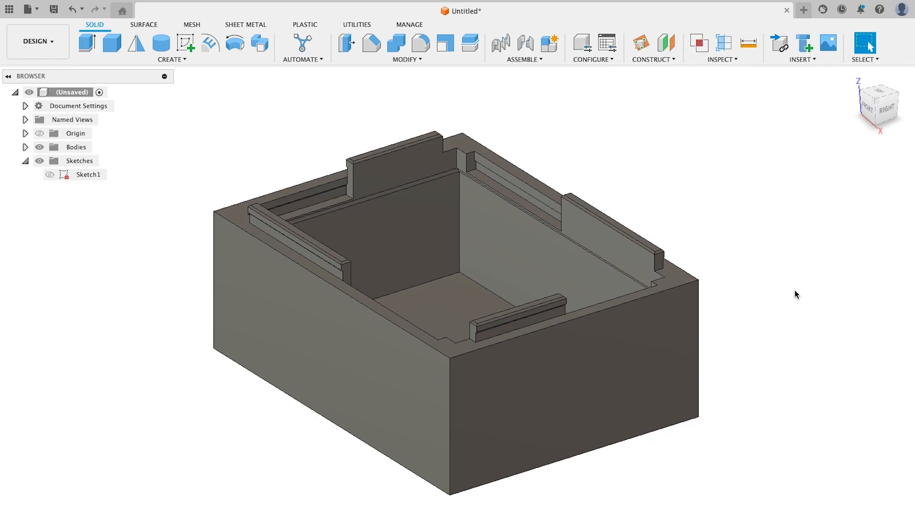
left_click(421, 43)
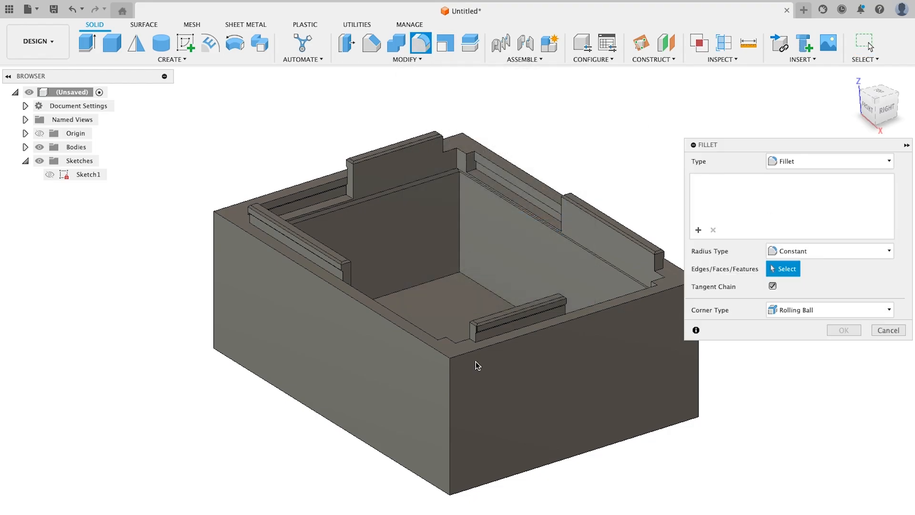
left_click(450, 372)
left_click(214, 293)
scroll(150, 299, "left", 10, "shift")
left_click(309, 369)
type("2.4")
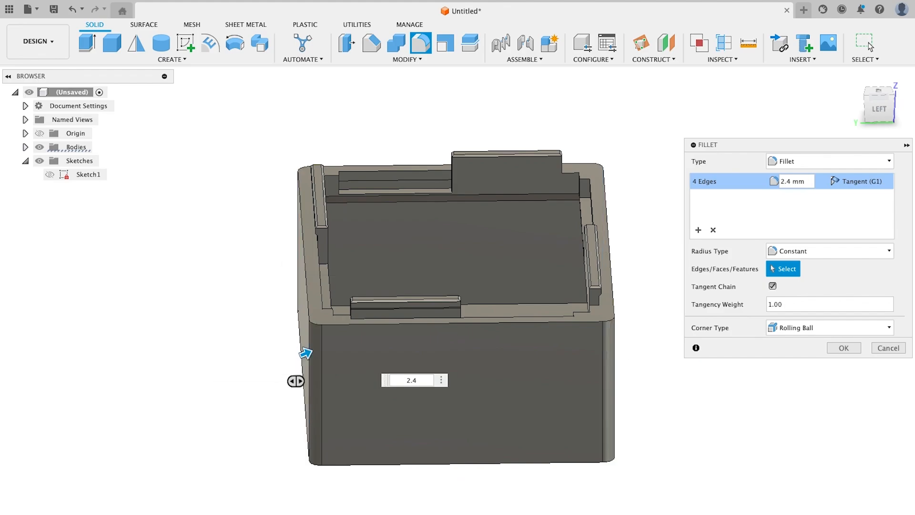
key("Return")
- Chamfer the whole outer bottom edge loop of the box by 0.4 mm
left_click(372, 43)
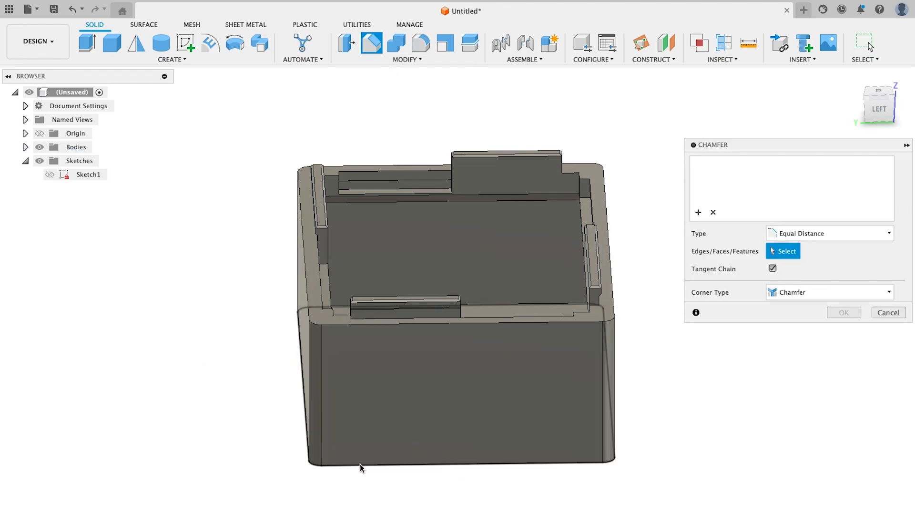
left_click(360, 464)
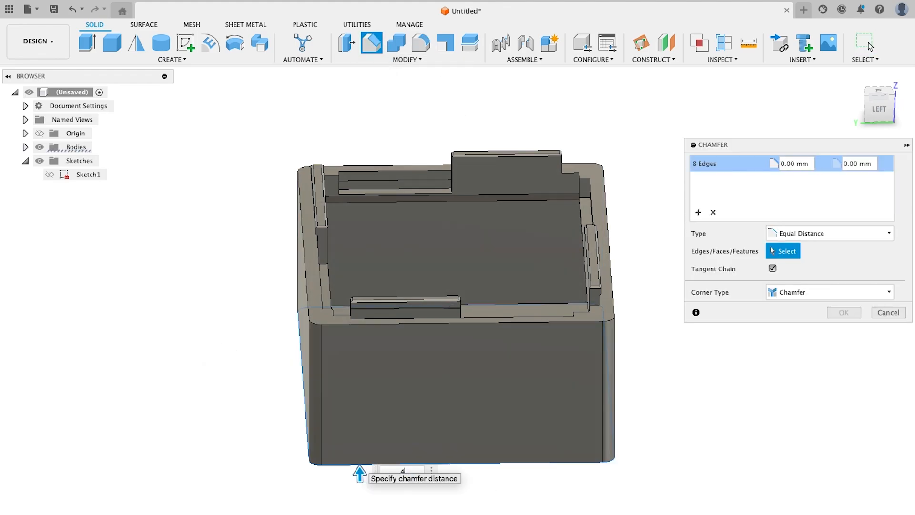
key("Escape")
scroll(745, 436, "down", 10, "shift")
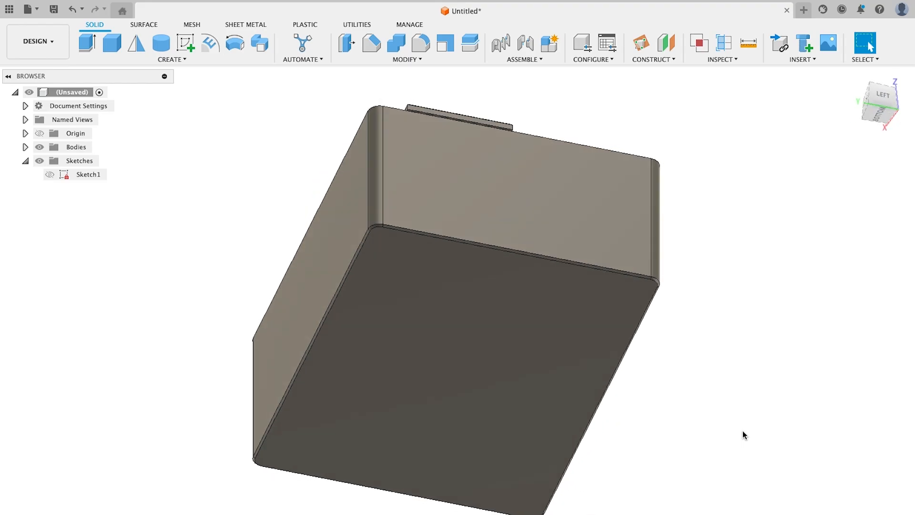
- Chamfer the inner floor face of the box by 1 mm where it meets the walls
scroll(744, 436, "up", 10, "shift")
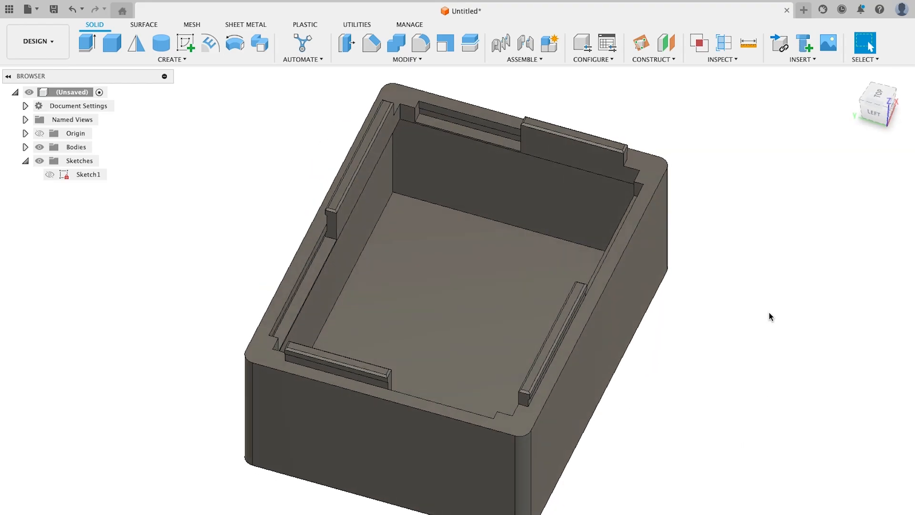
left_click(371, 42)
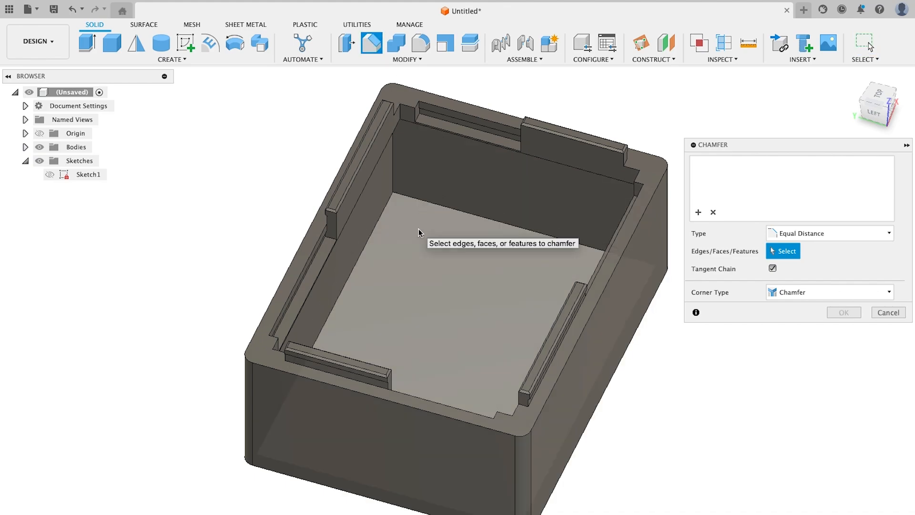
left_click(418, 229)
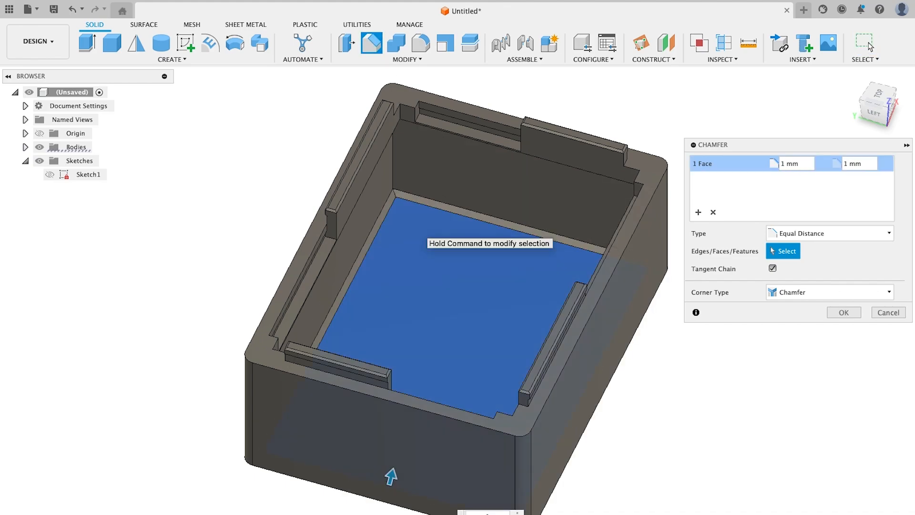
key("Escape")
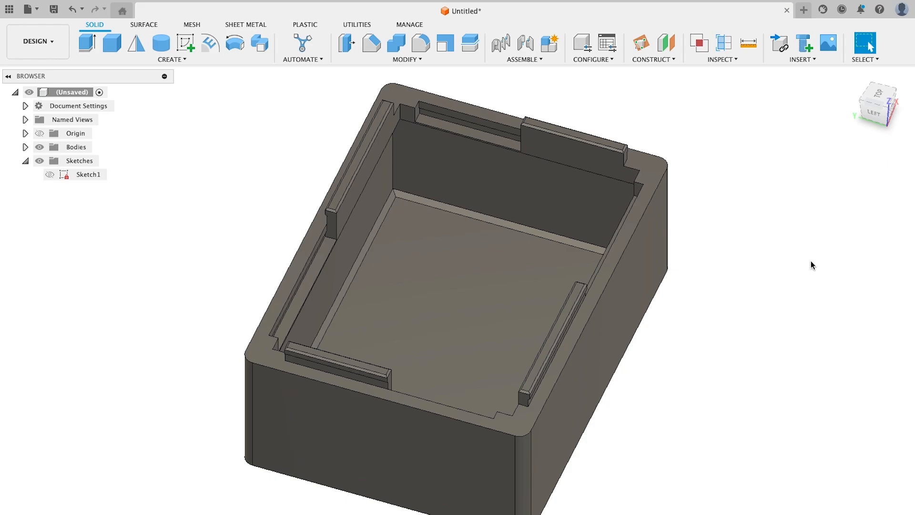
scroll(818, 263, "right", 10, "shift")
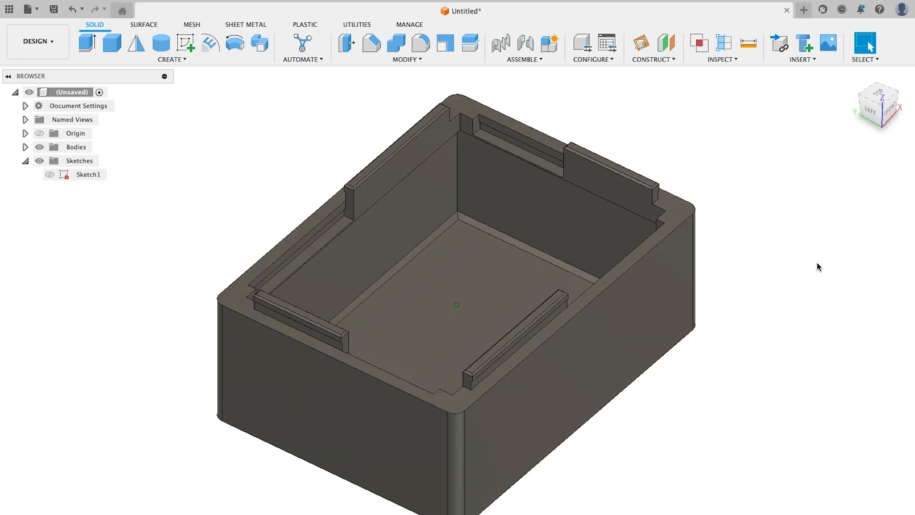
scroll(817, 263, "right", 10, "shift")
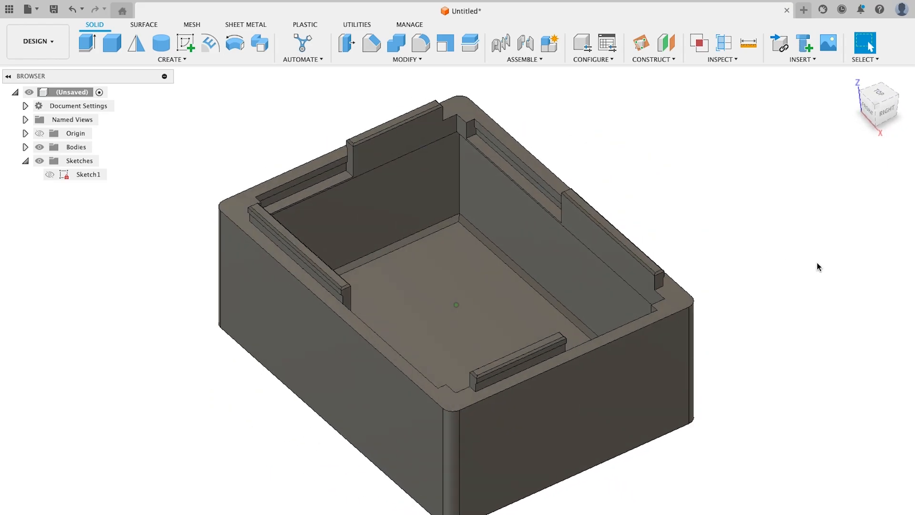